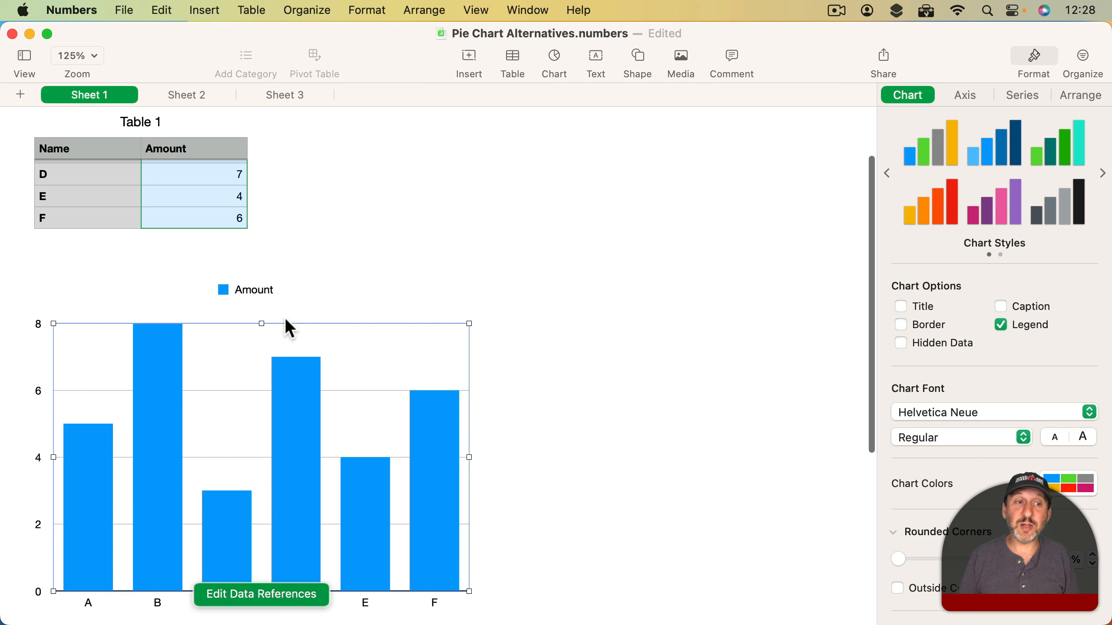
- Hide the legend of the column chart
scroll(247, 260, "up", 5)
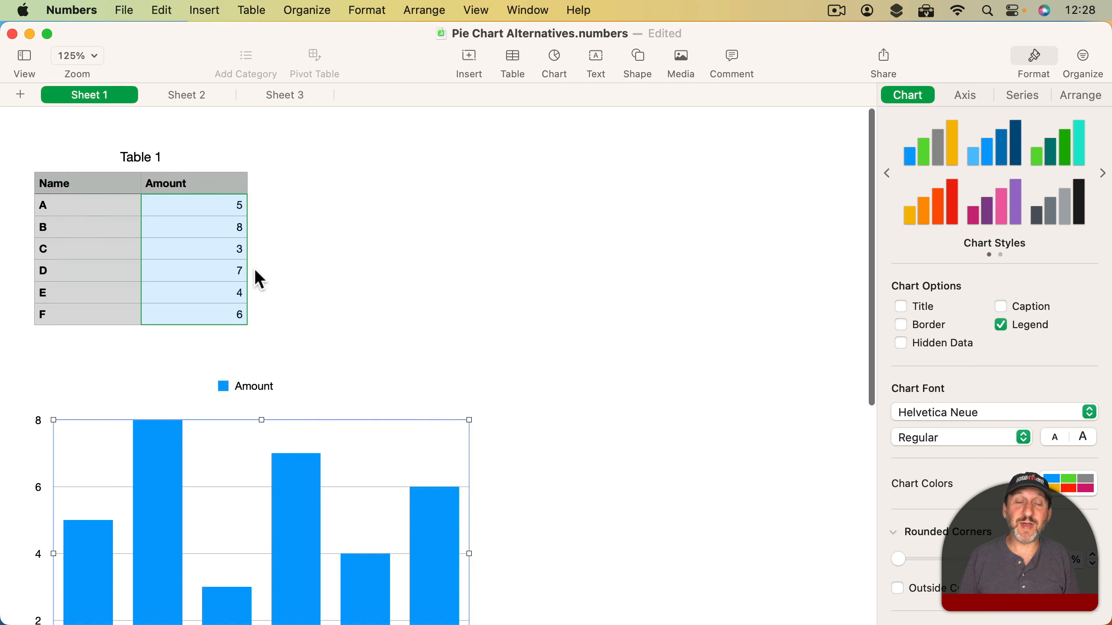
scroll(256, 272, "down", 6)
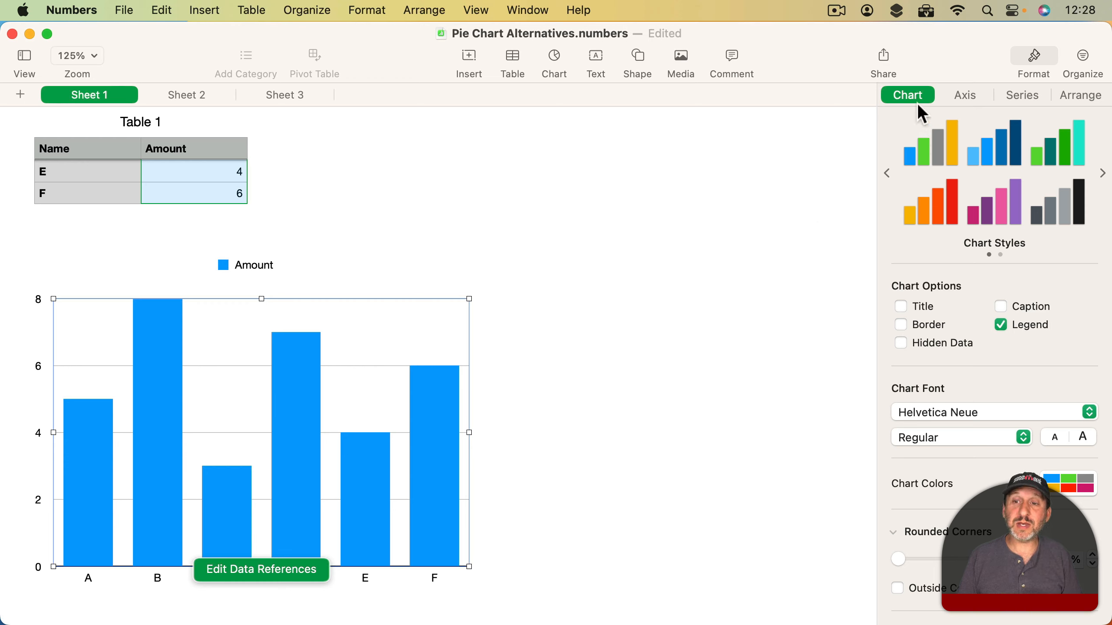
left_click(1024, 327)
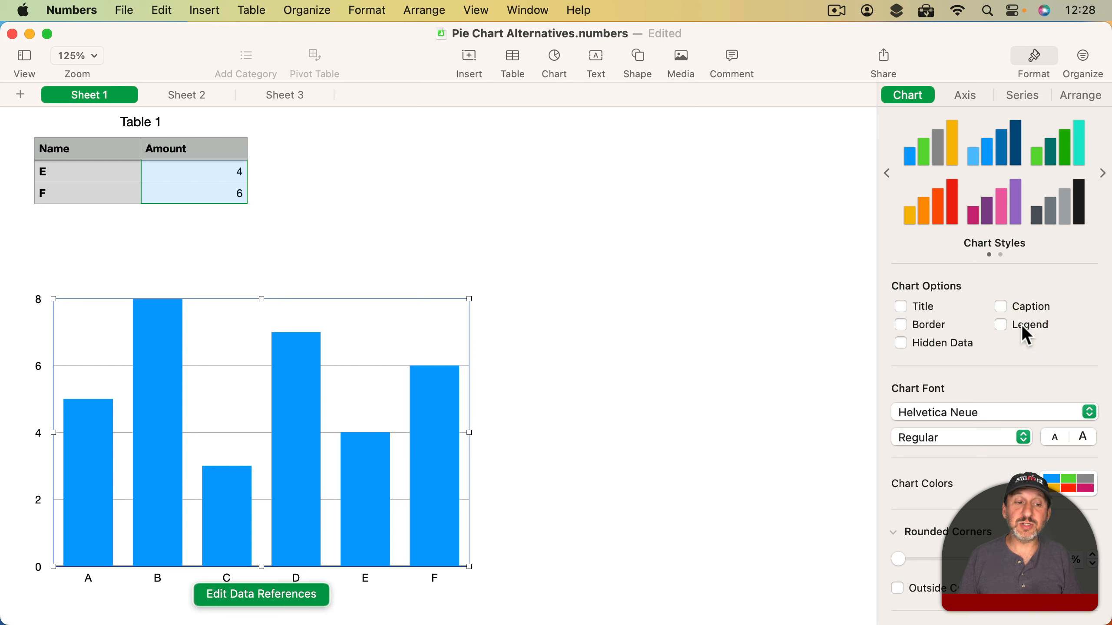
- Set the Value (Y) axis labels and the Category (X) axis labels of the column chart to None
left_click(971, 96)
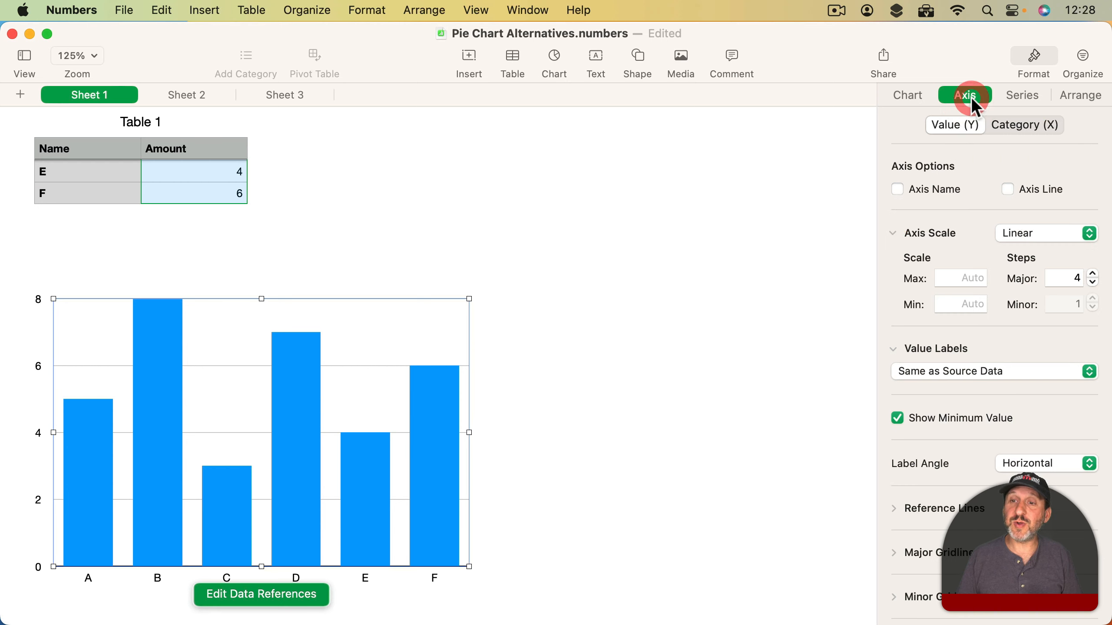
left_click(963, 370)
left_click(961, 345)
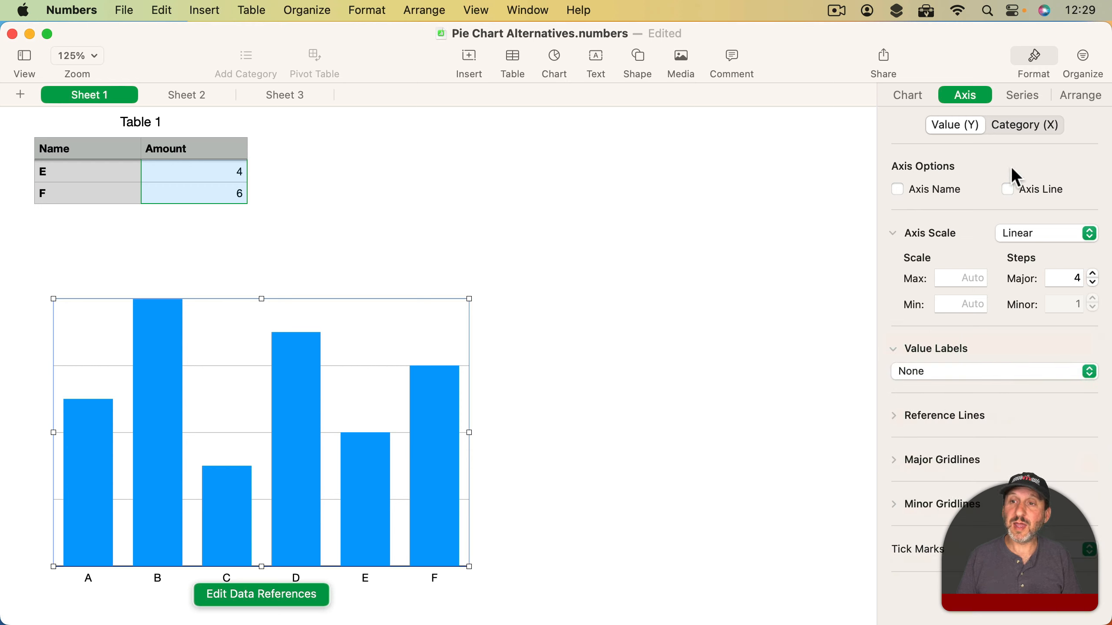
left_click(1032, 123)
left_click(953, 282)
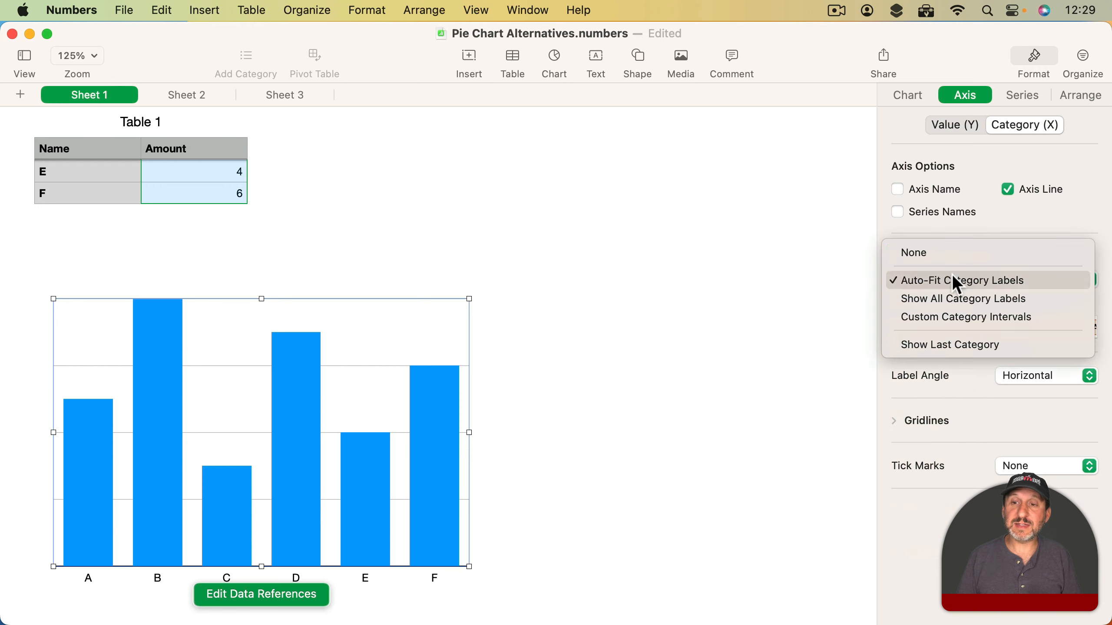
left_click(956, 258)
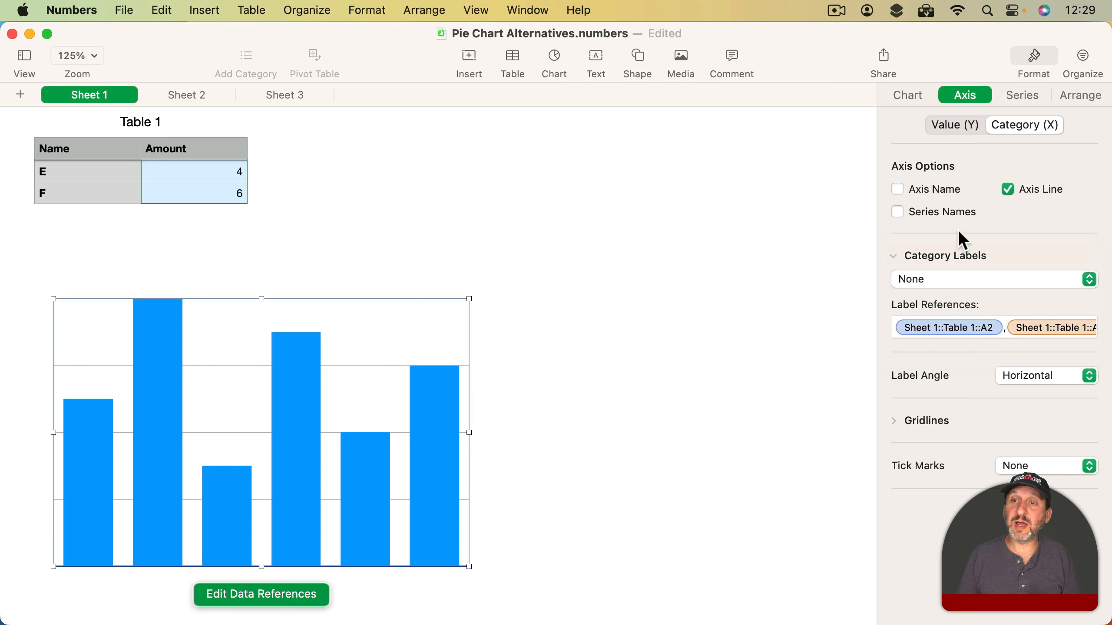
- Set the value axis's major gridlines to None and turn off the category axis line
left_click(963, 127)
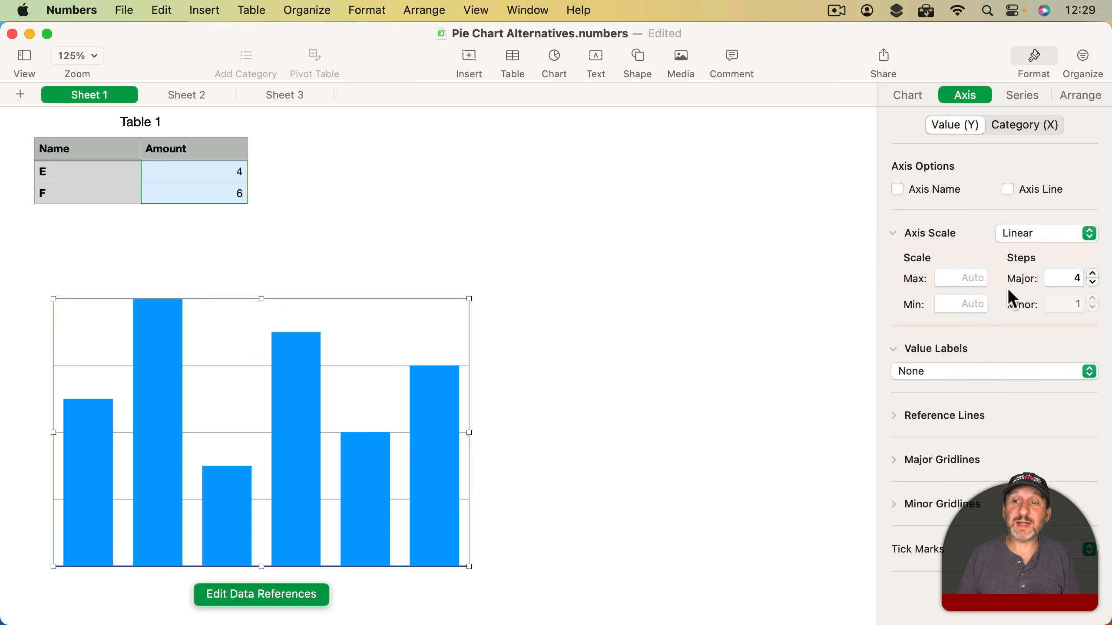
left_click(894, 460)
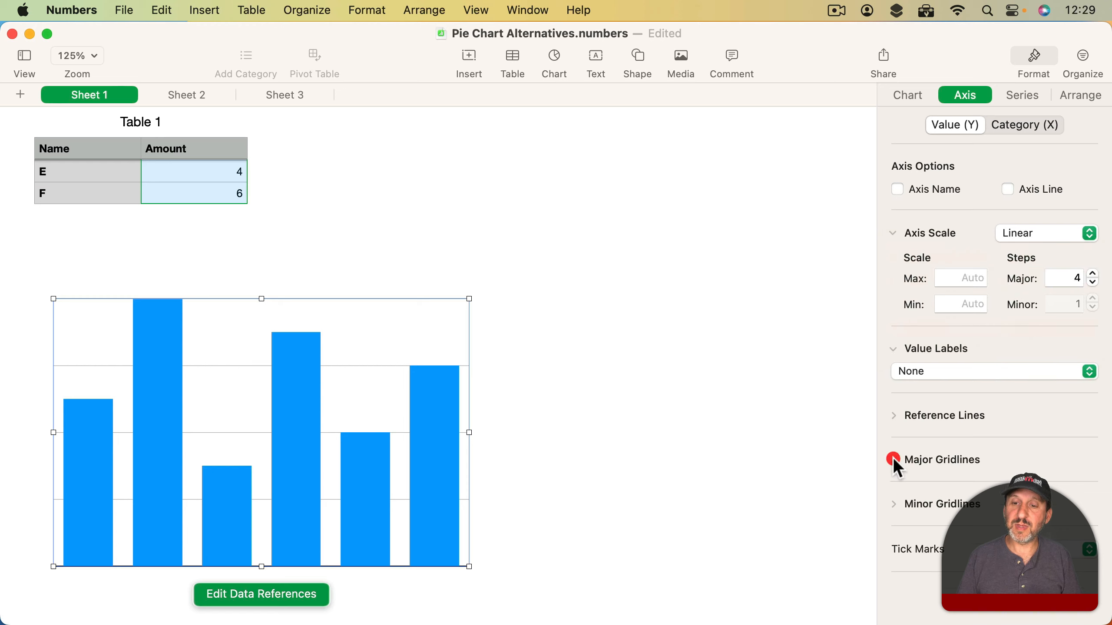
left_click(904, 485)
left_click(902, 464)
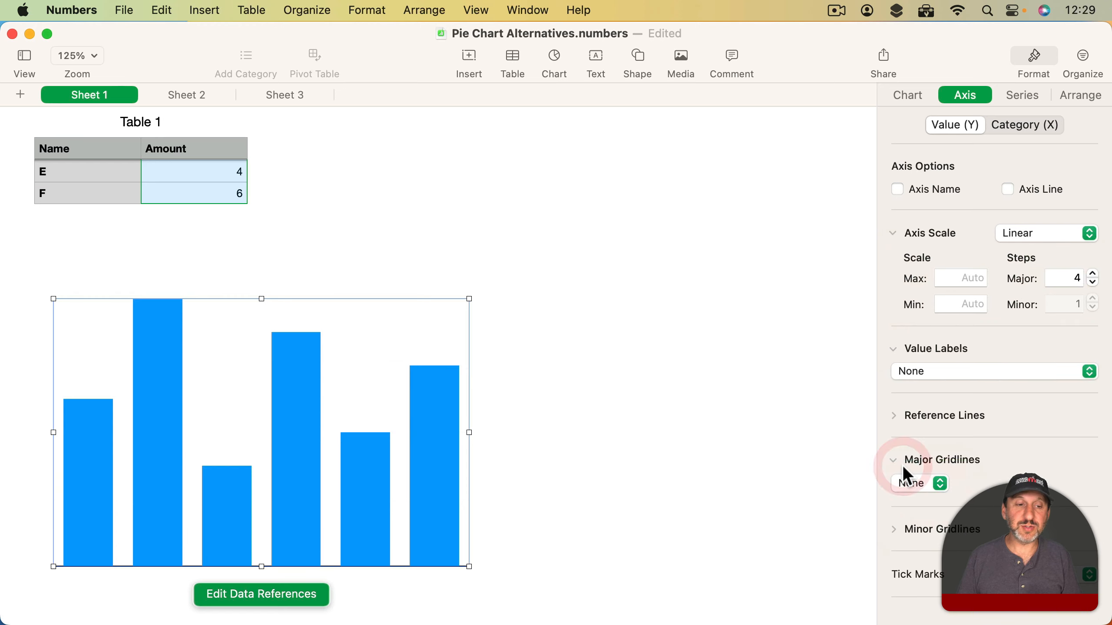
left_click(1006, 125)
left_click(1009, 188)
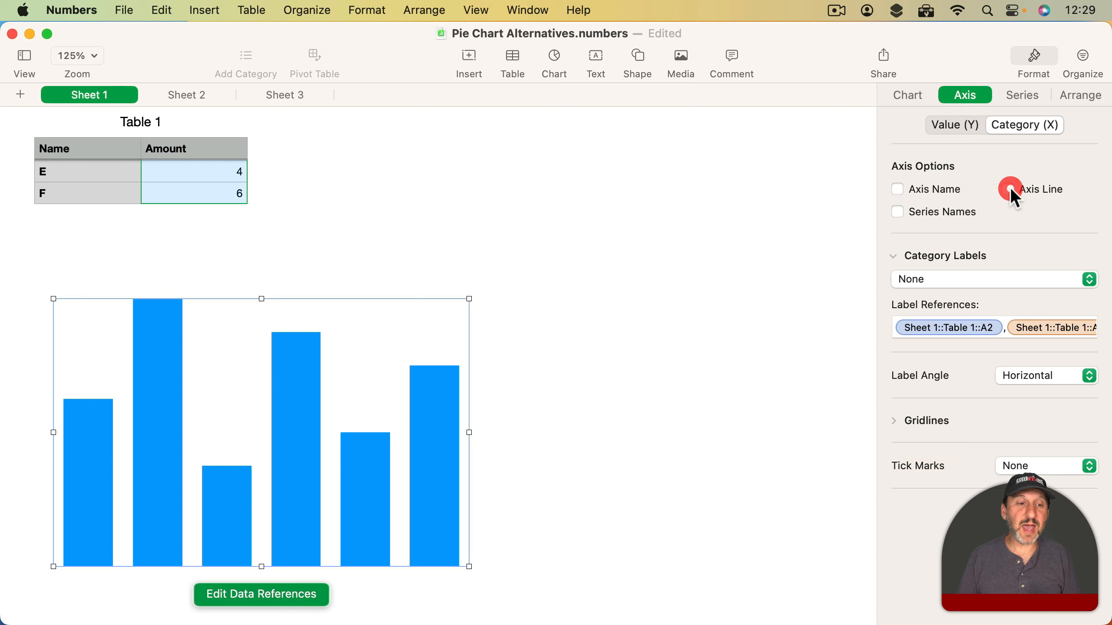
left_click(768, 282)
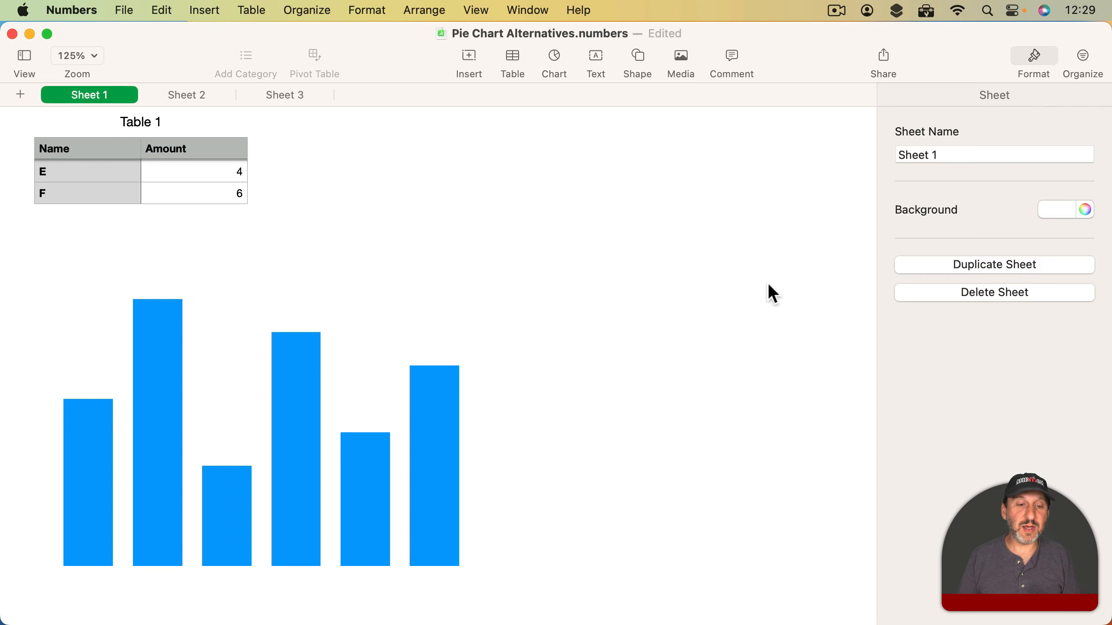
- Set the column chart's category labels to Auto-Fit Category Labels and move the chart beside Table 1
left_click(307, 397)
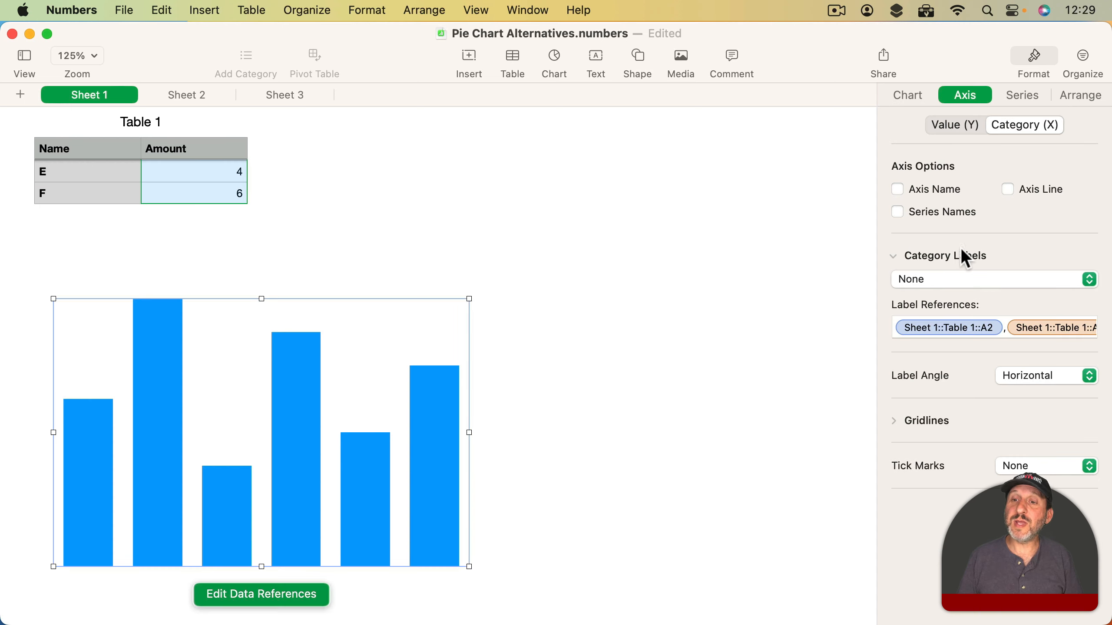
left_click(961, 284)
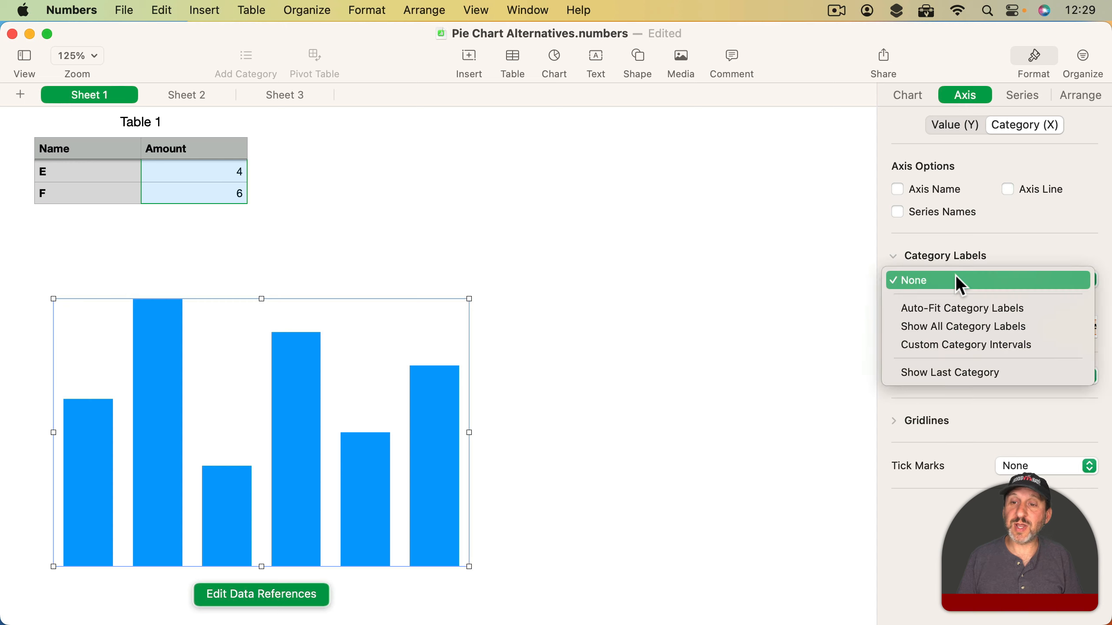
left_click(956, 309)
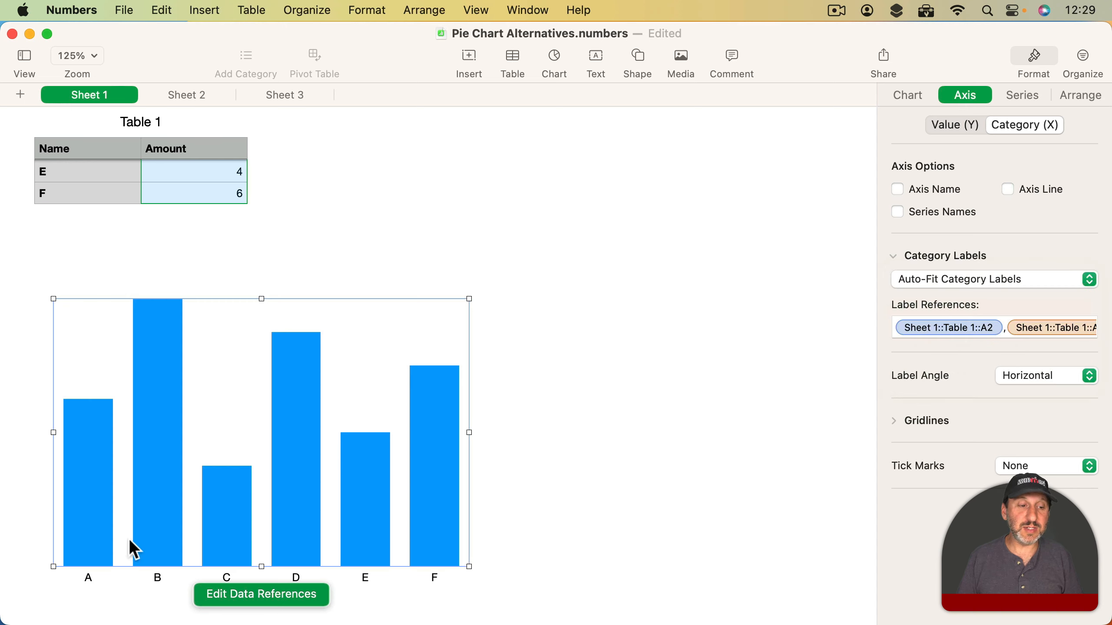
left_click(107, 589)
left_click_drag(151, 523, 553, 241)
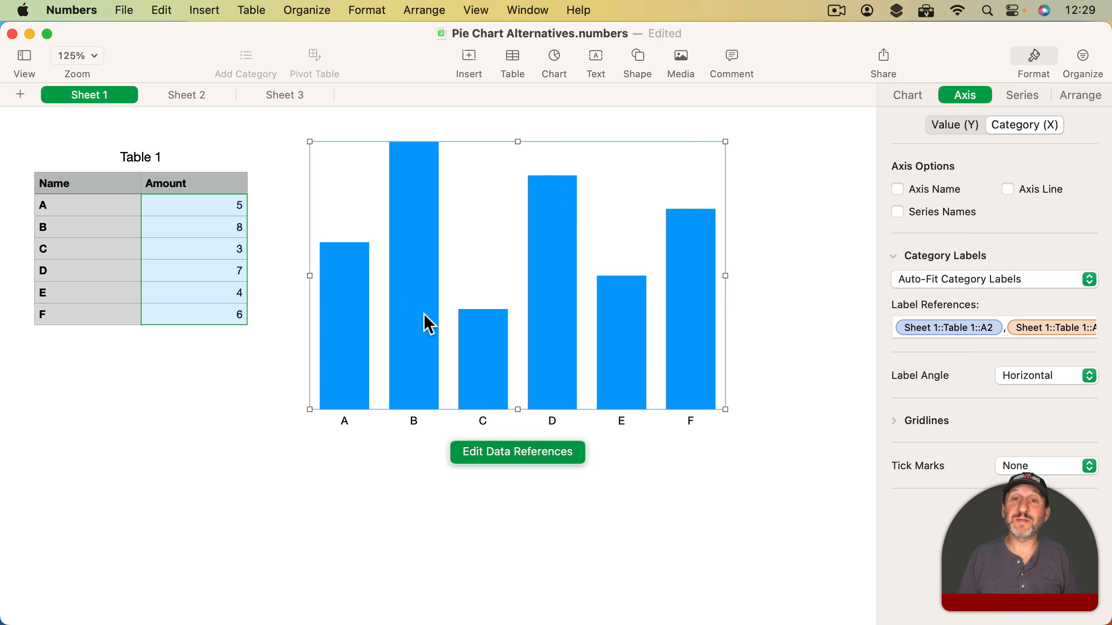
- Change the chart's data references to plot rows as series and set its category labels to None
left_click(512, 453)
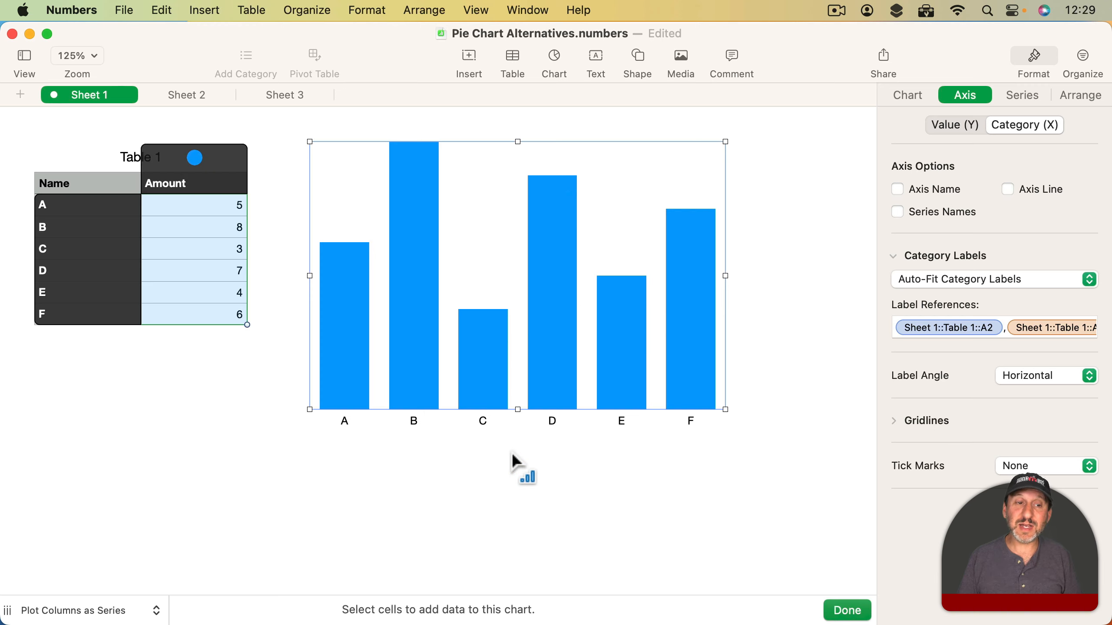
left_click(195, 158)
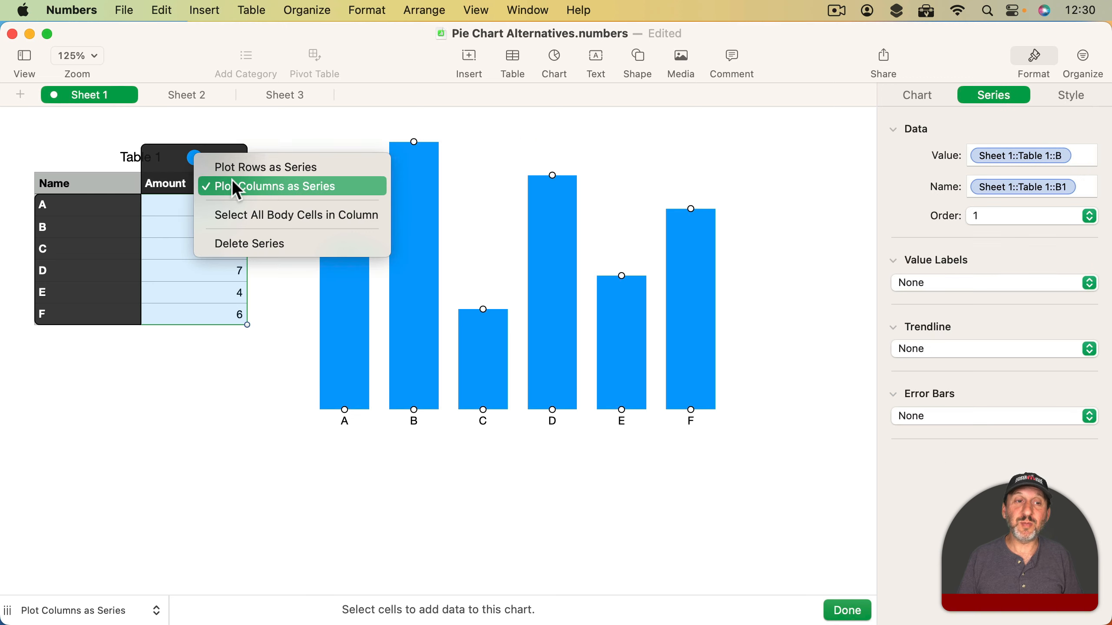
left_click(275, 167)
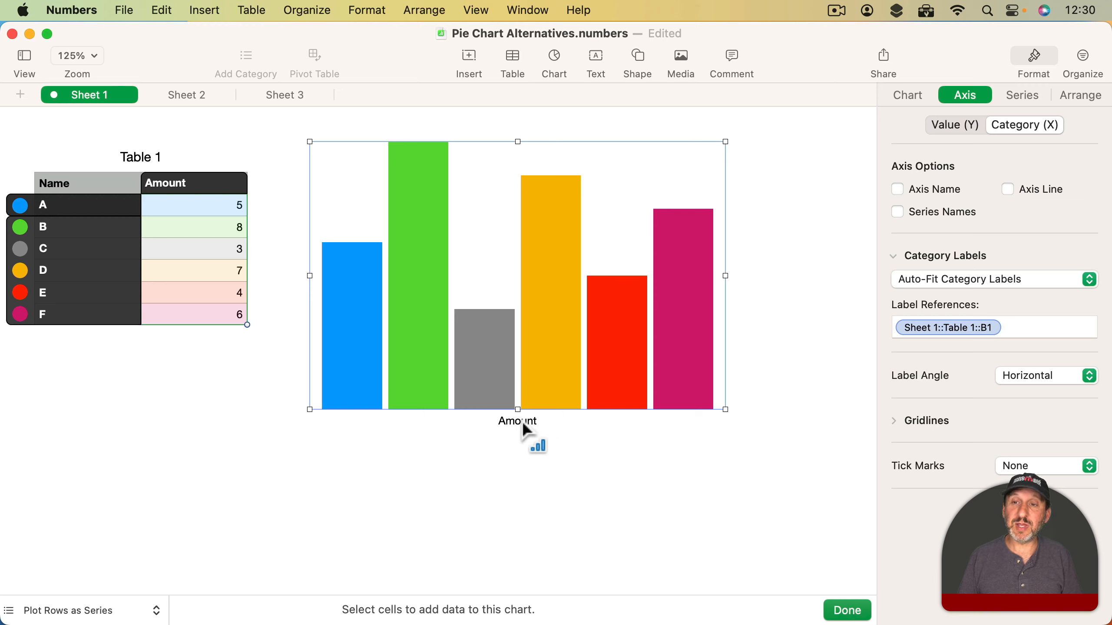
left_click(1024, 278)
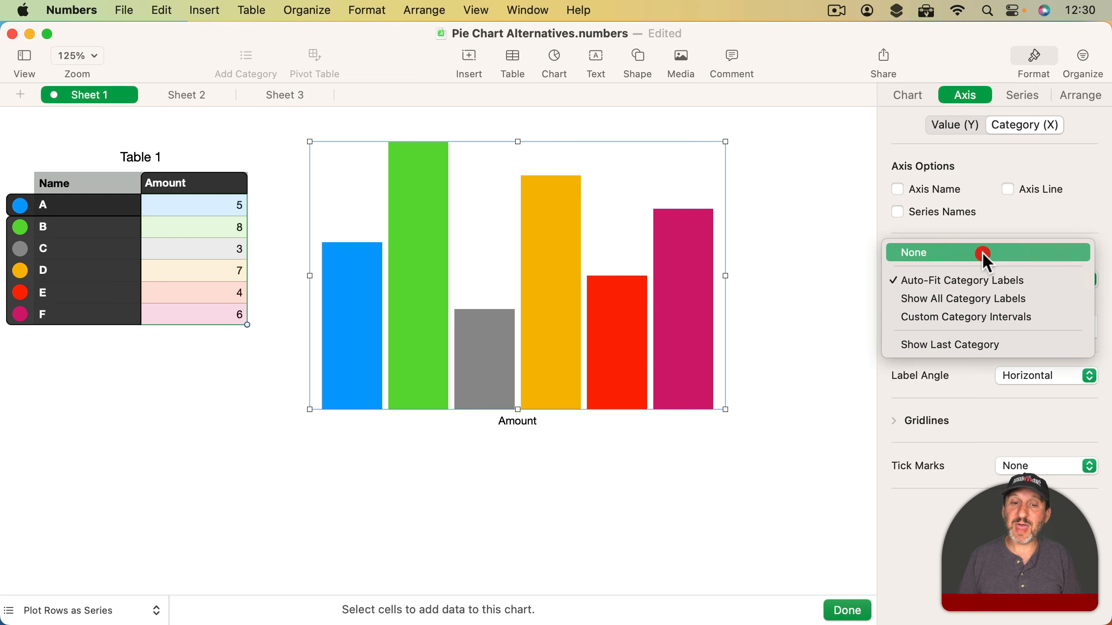
left_click(982, 252)
- Add value labels to all columns using Same as Source Data, with their location set to Middle, and finish editing the chart
left_click(1023, 97)
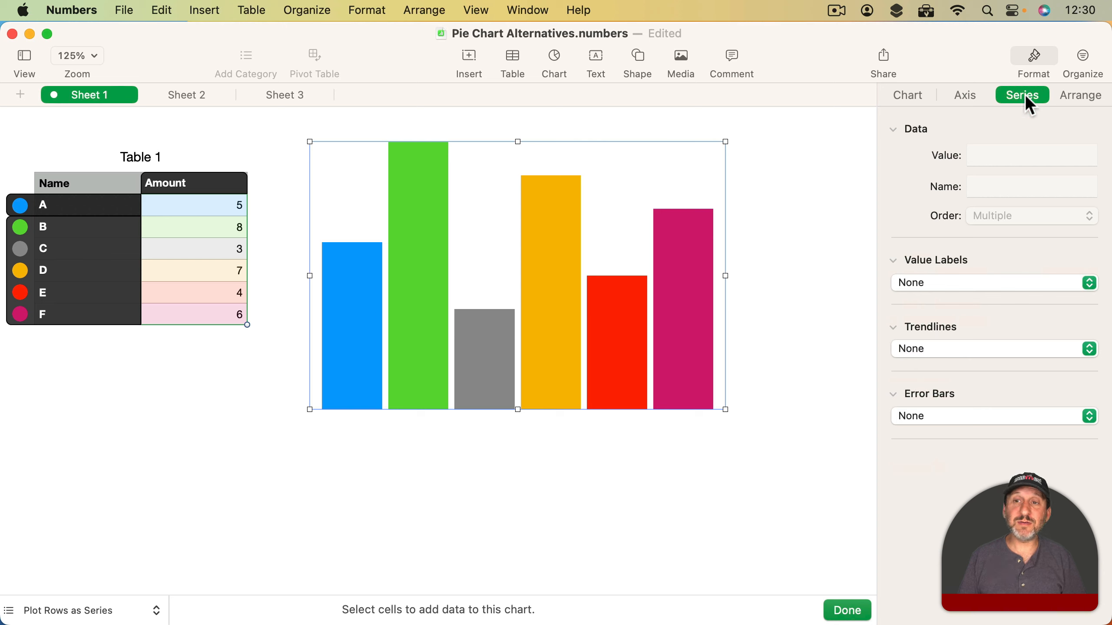
left_click(957, 282)
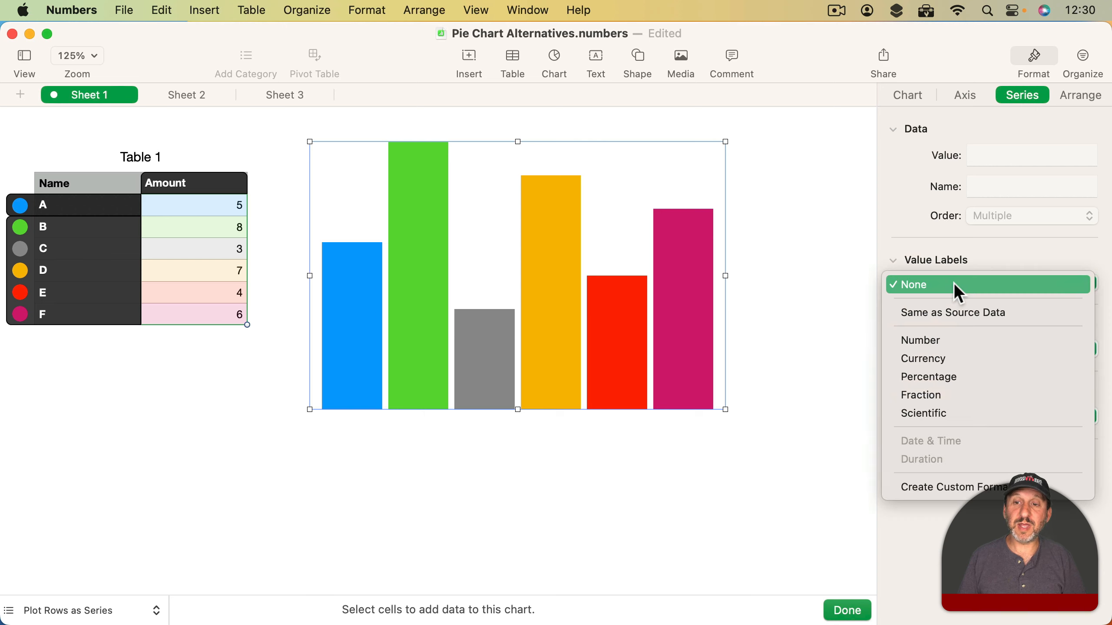
left_click(954, 311)
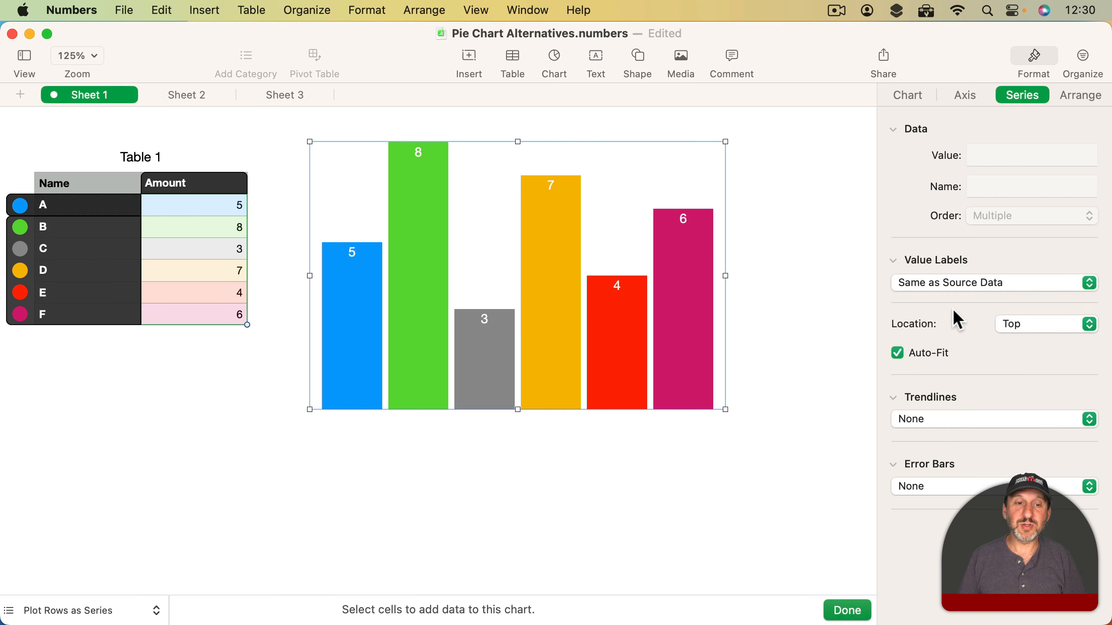
left_click(1018, 326)
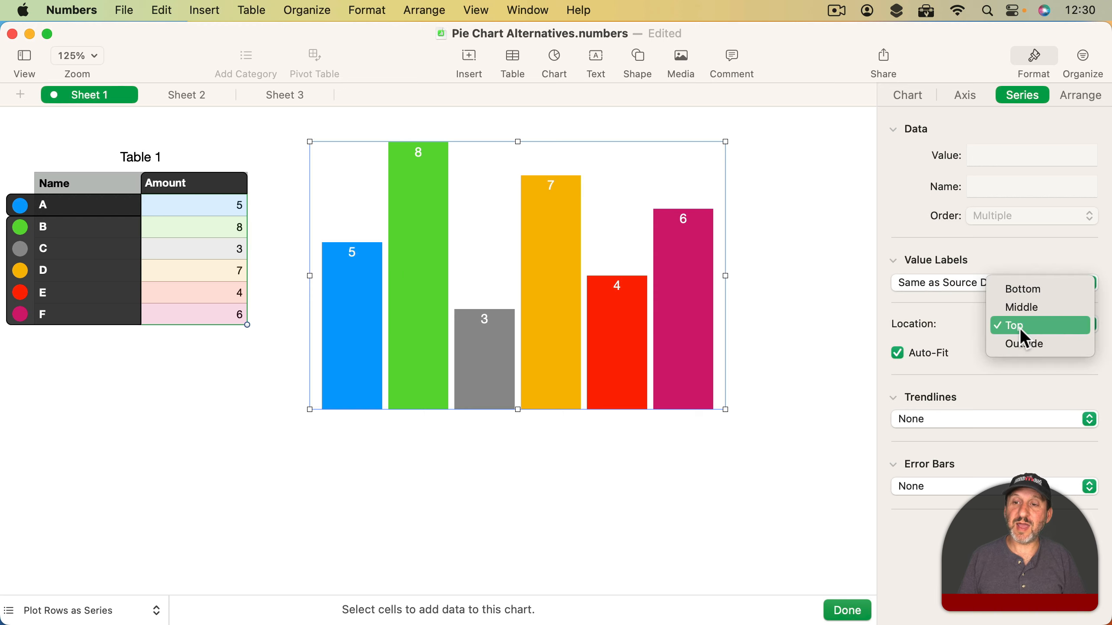
left_click(1020, 310)
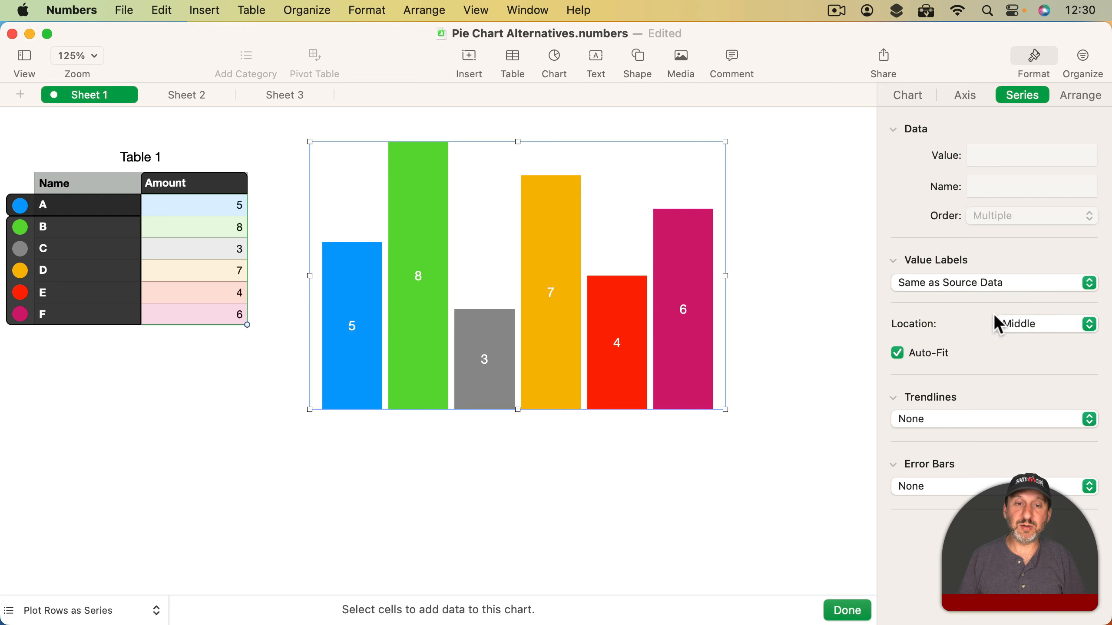
left_click(783, 331)
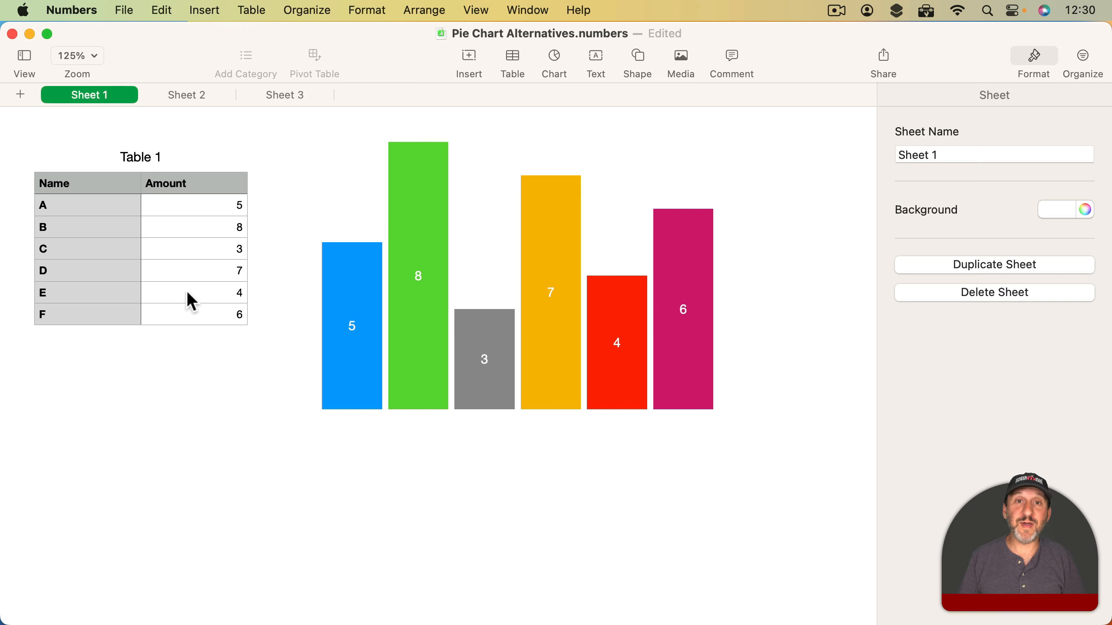
left_click(570, 336)
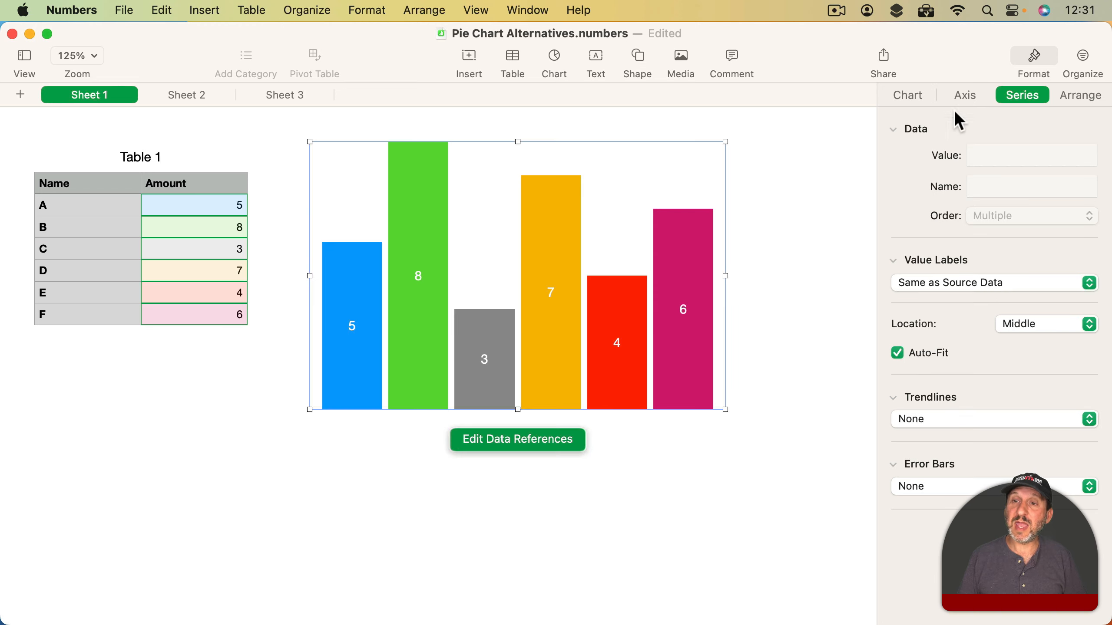
left_click(910, 96)
scroll(963, 427, "down", 5)
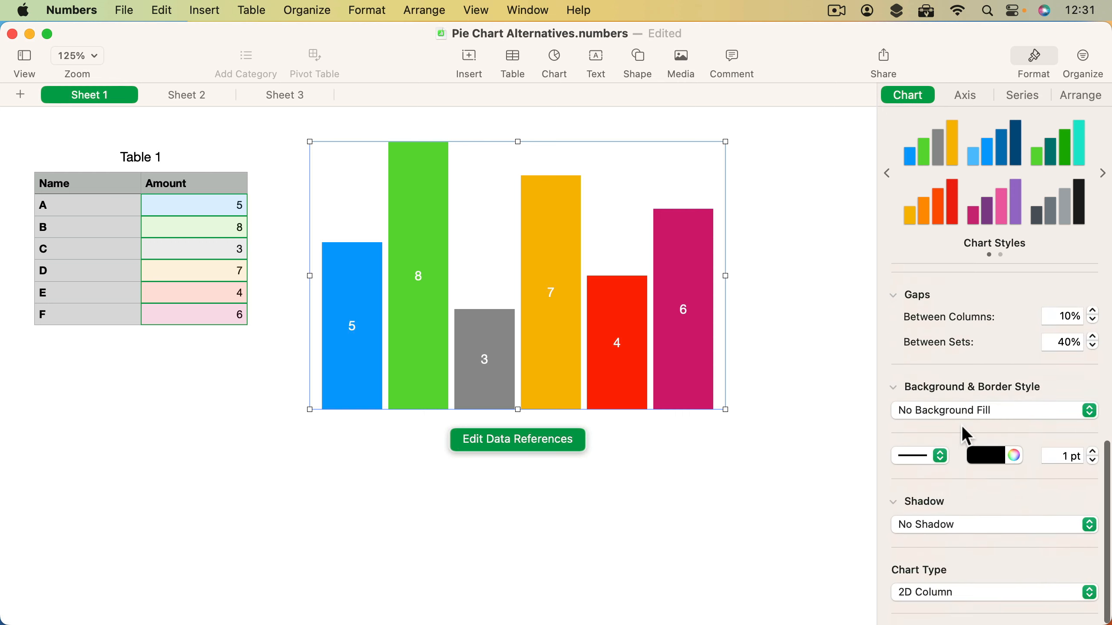
left_click(951, 596)
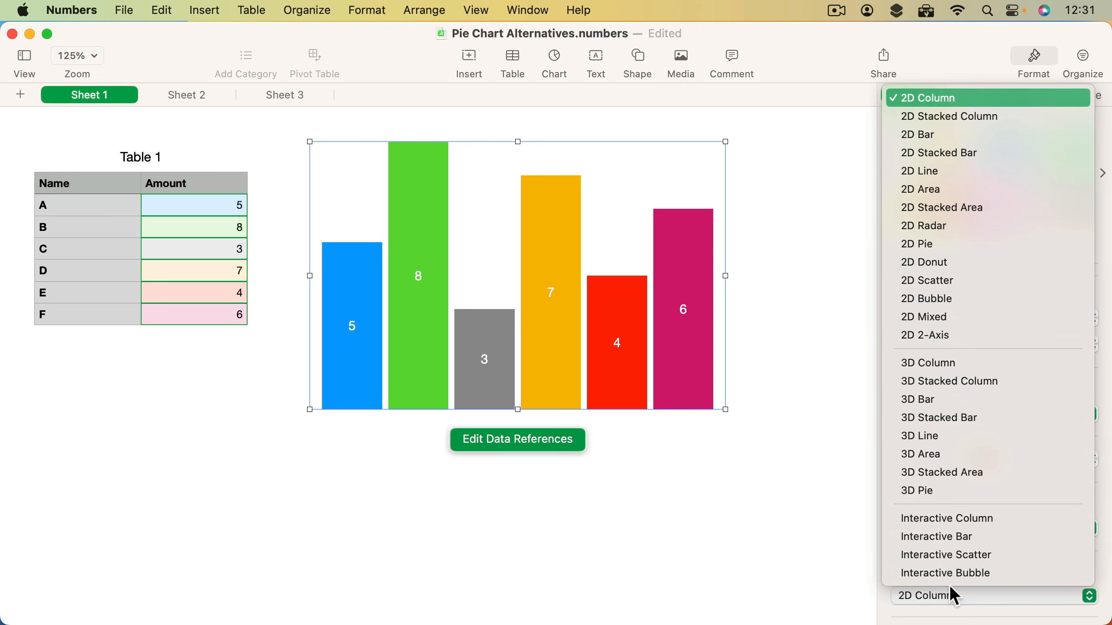
left_click(964, 137)
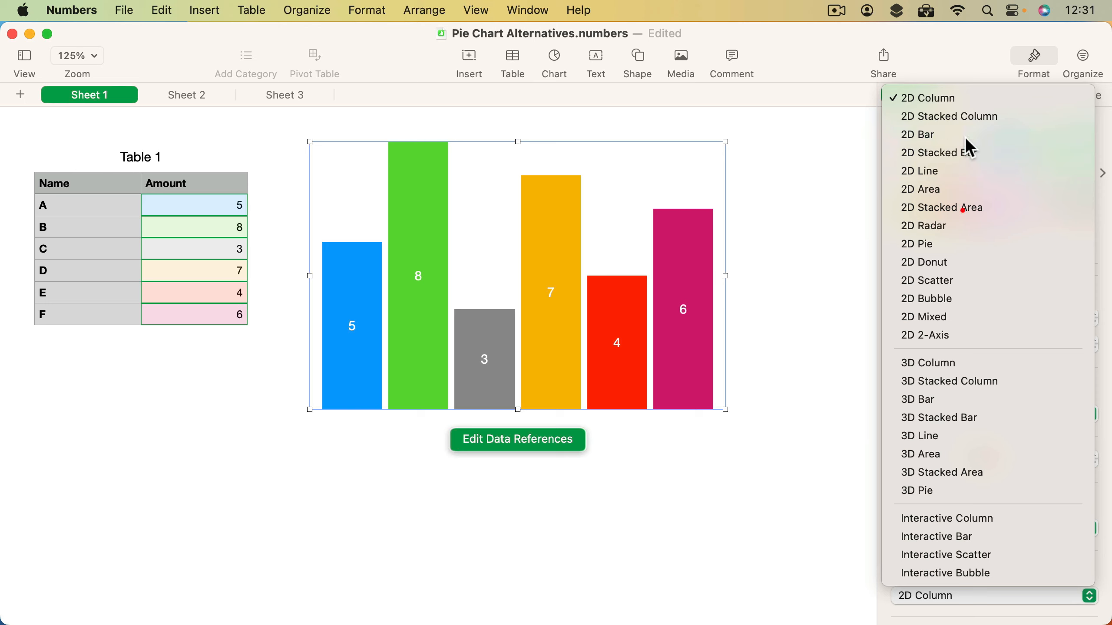
left_click(859, 218)
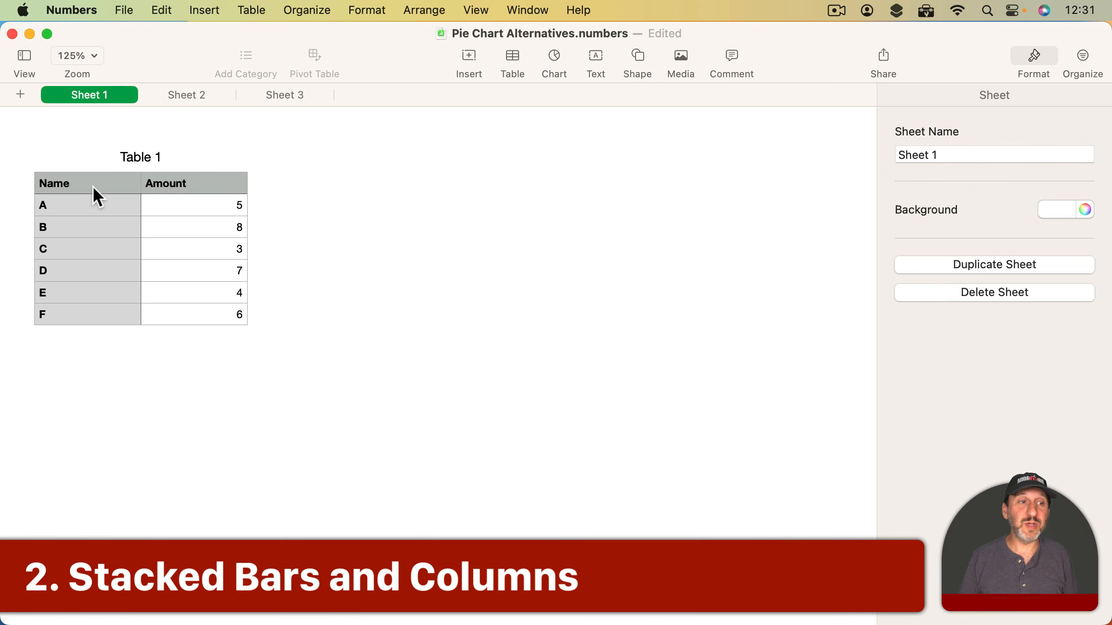
- Insert a 2D stacked bar chart based on the whole of Table 1
left_click(92, 186)
left_click(18, 125)
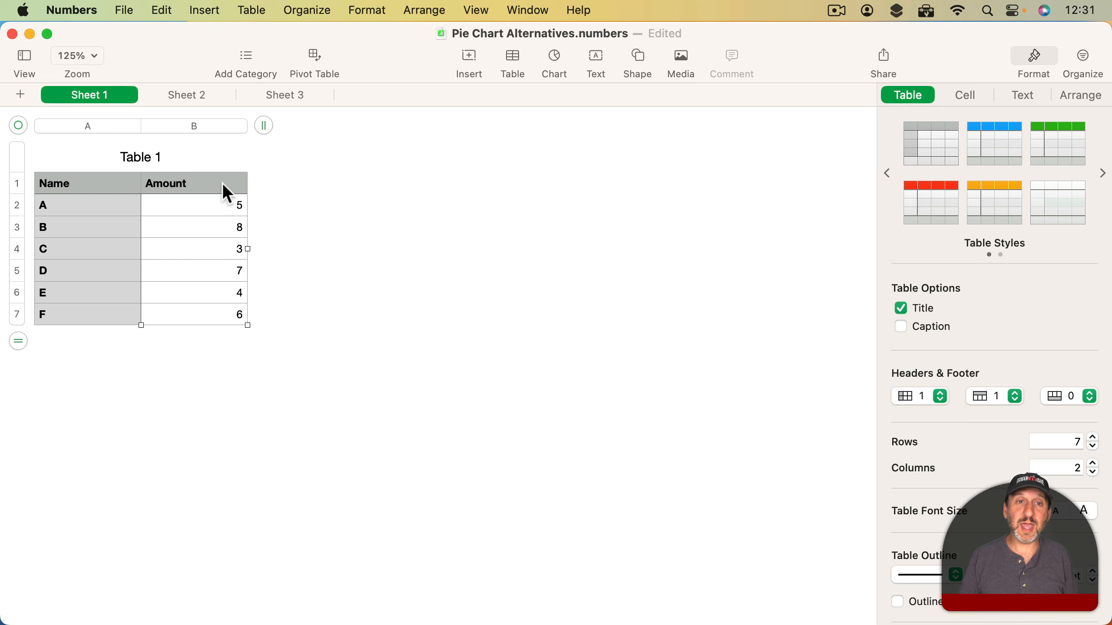
left_click(555, 61)
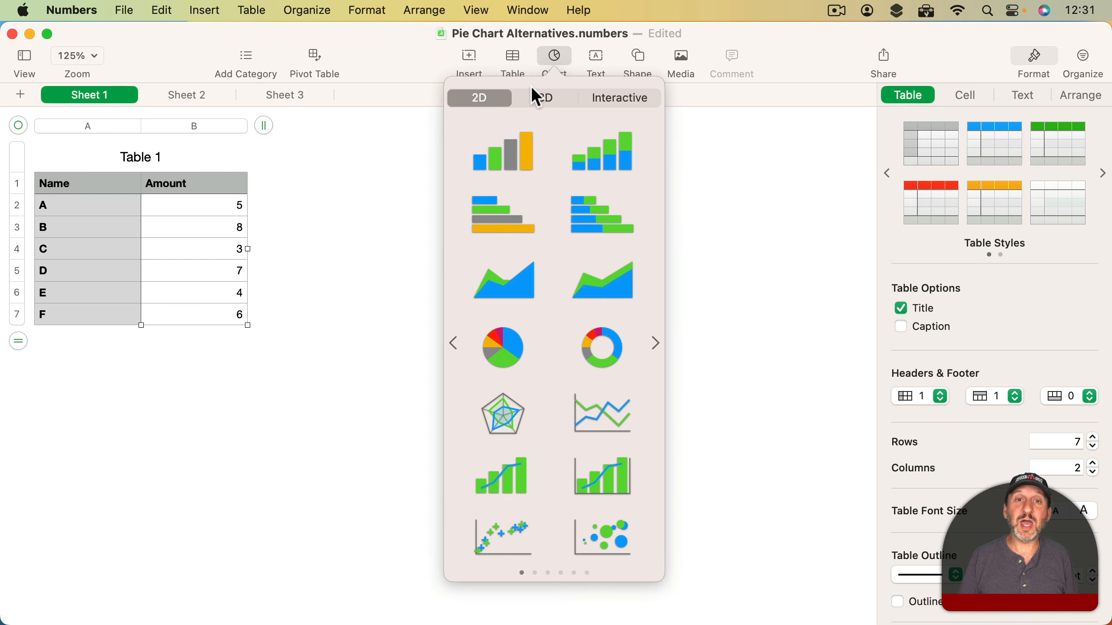
left_click(595, 217)
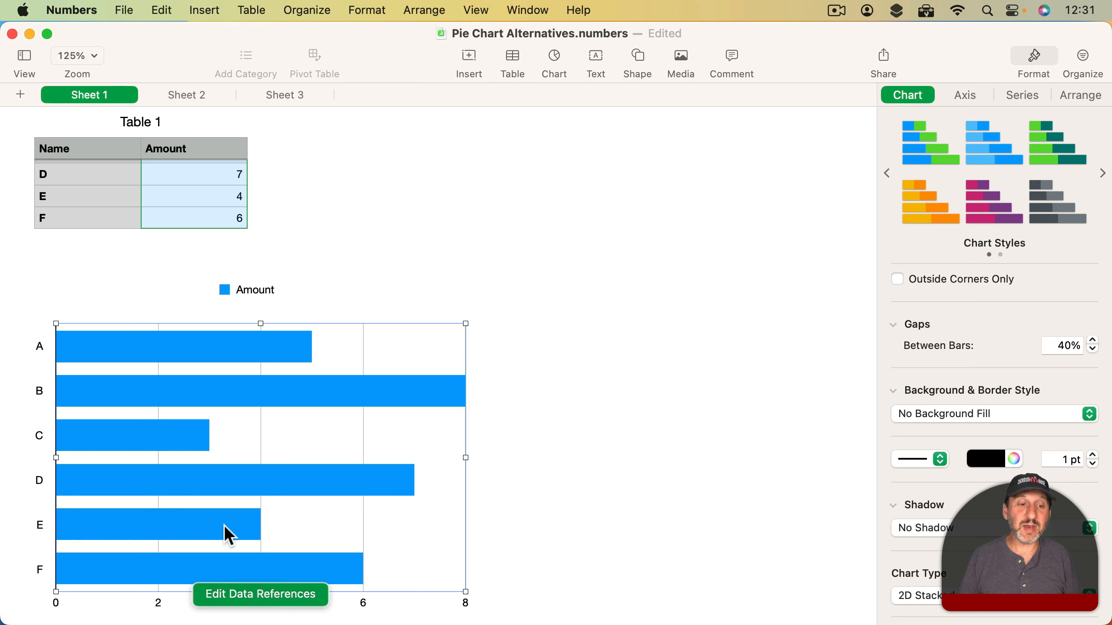
- Change the stacked bar chart's data references to plot rows as series and move the chart beside Table 1
left_click(234, 593)
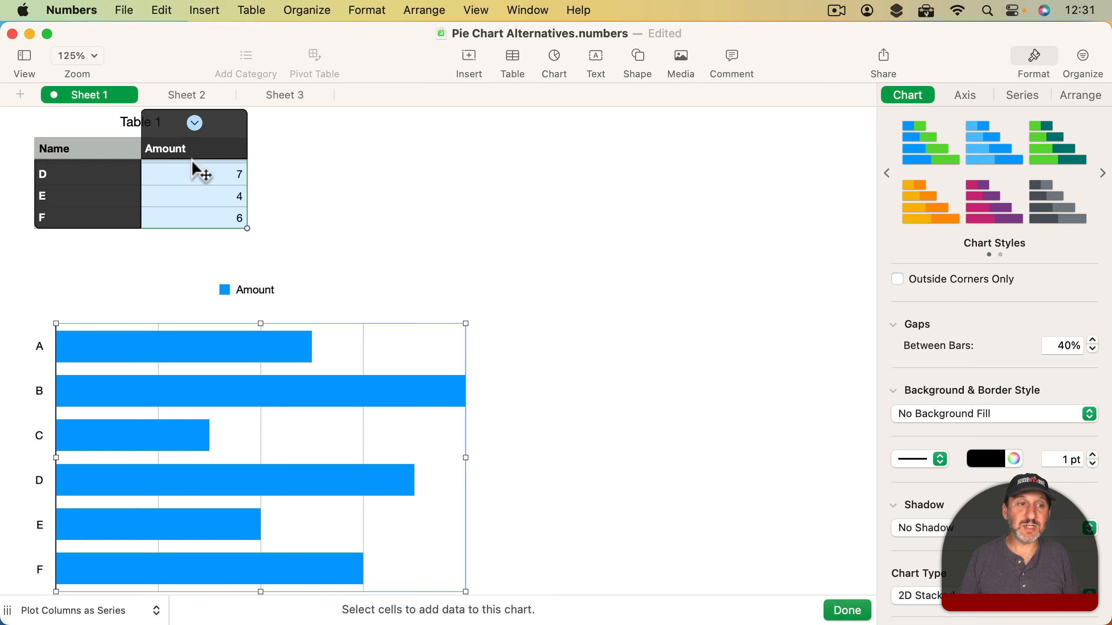
left_click(195, 124)
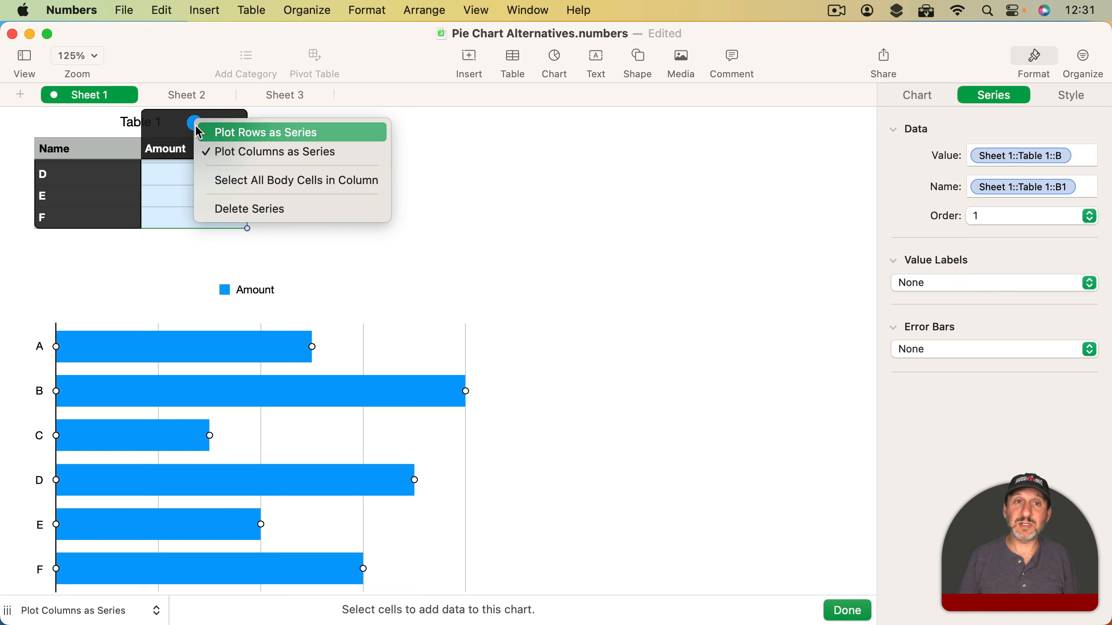
left_click(273, 135)
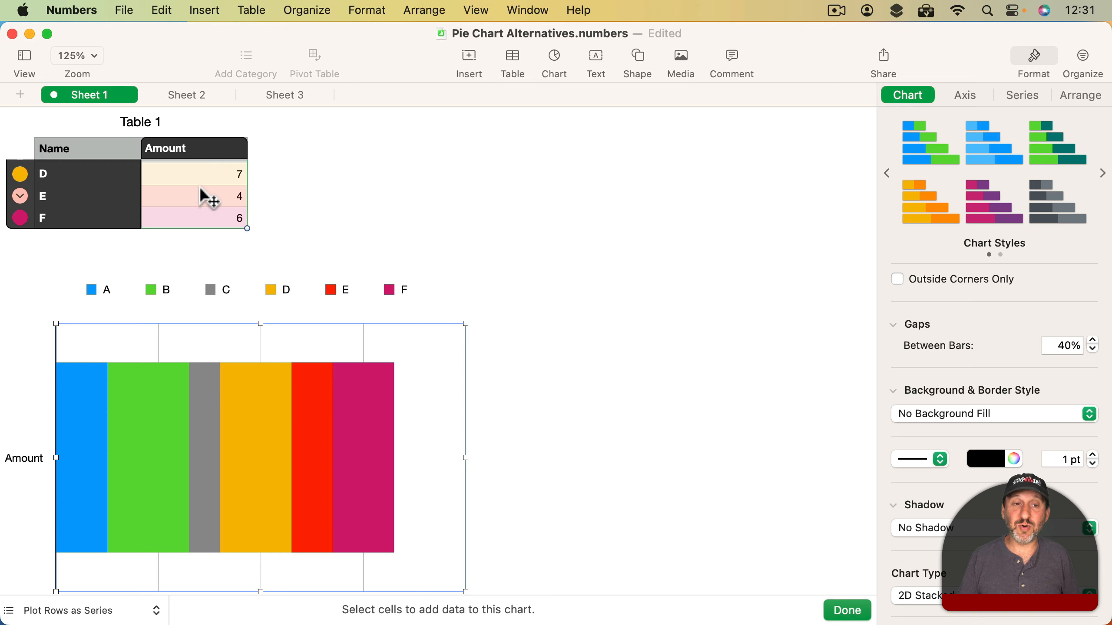
left_click(852, 609)
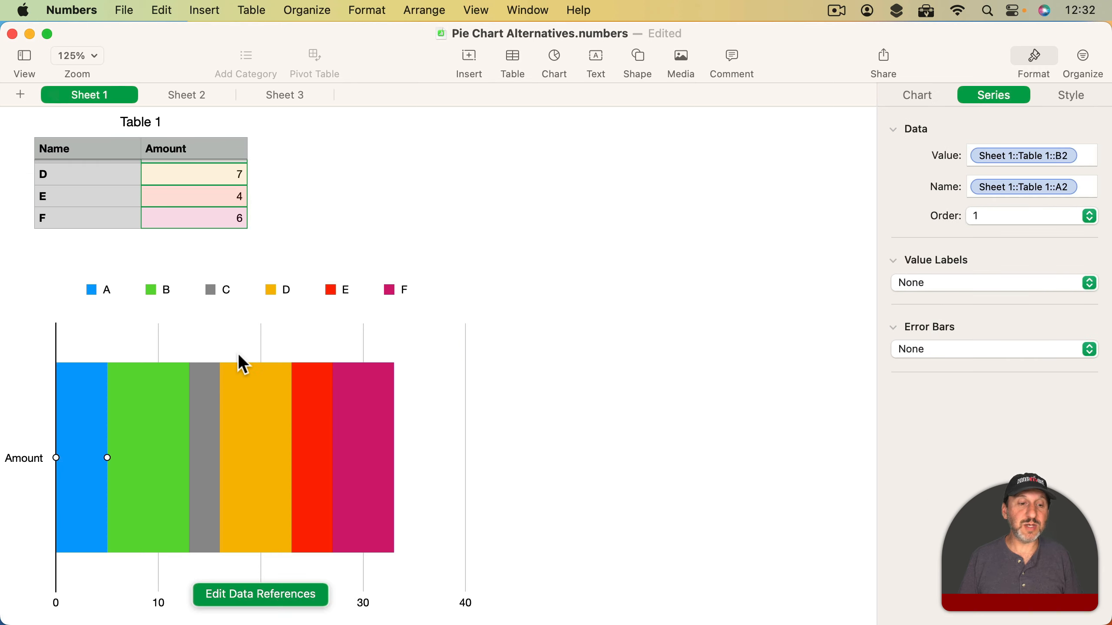
scroll(241, 363, "up", 3)
left_click(159, 504)
left_click_drag(159, 504, 413, 249)
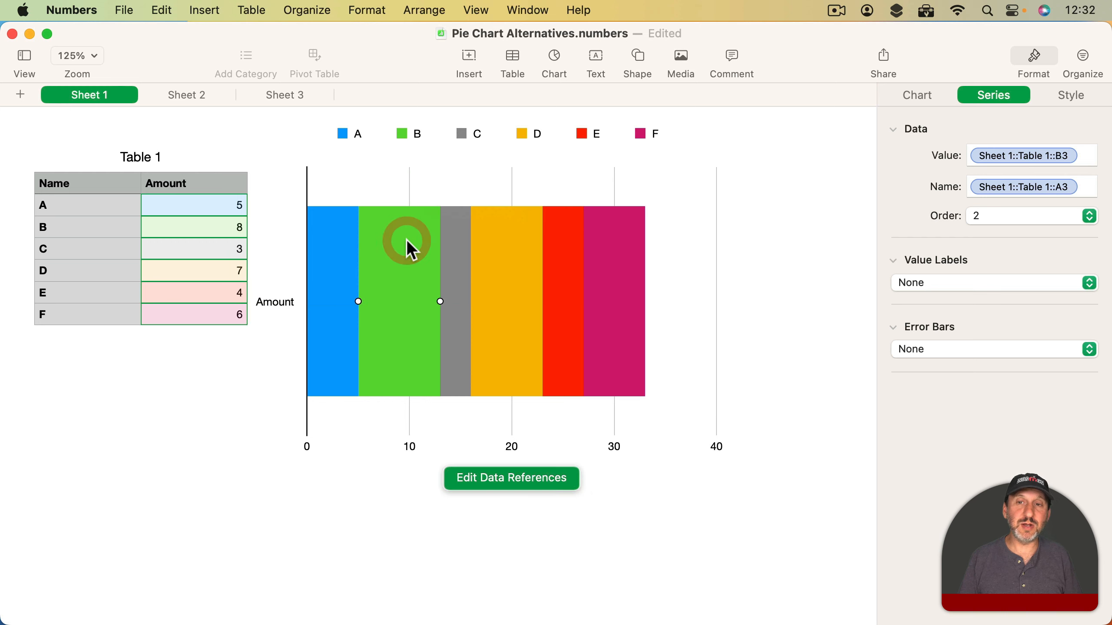
- Turn off the category axis line of the stacked bar chart and set its category labels to None
left_click(926, 98)
left_click(968, 98)
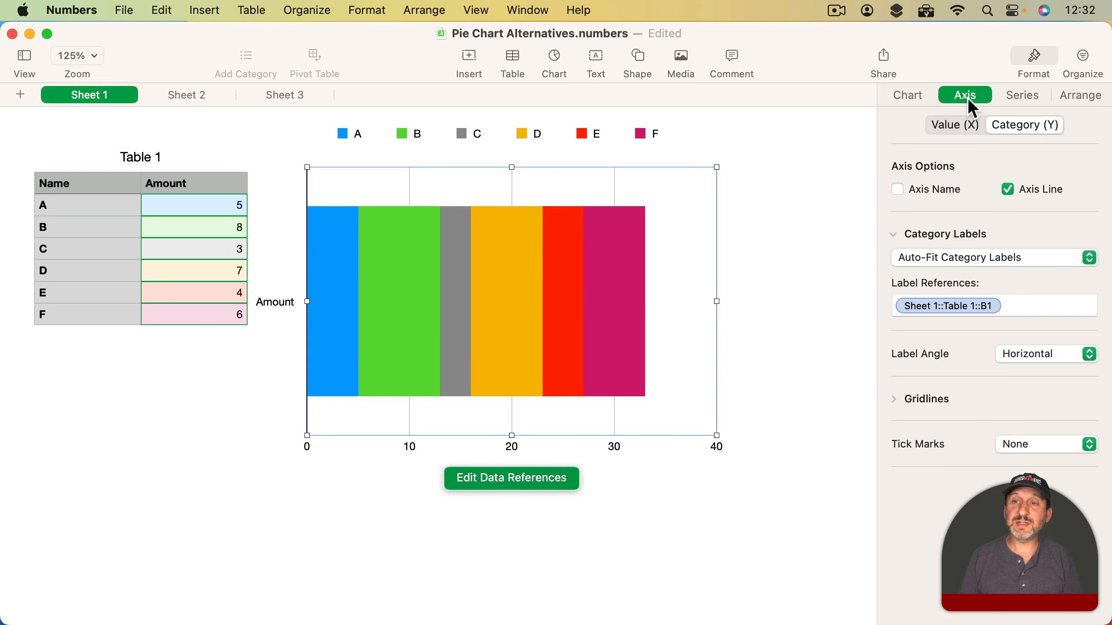
left_click(1008, 190)
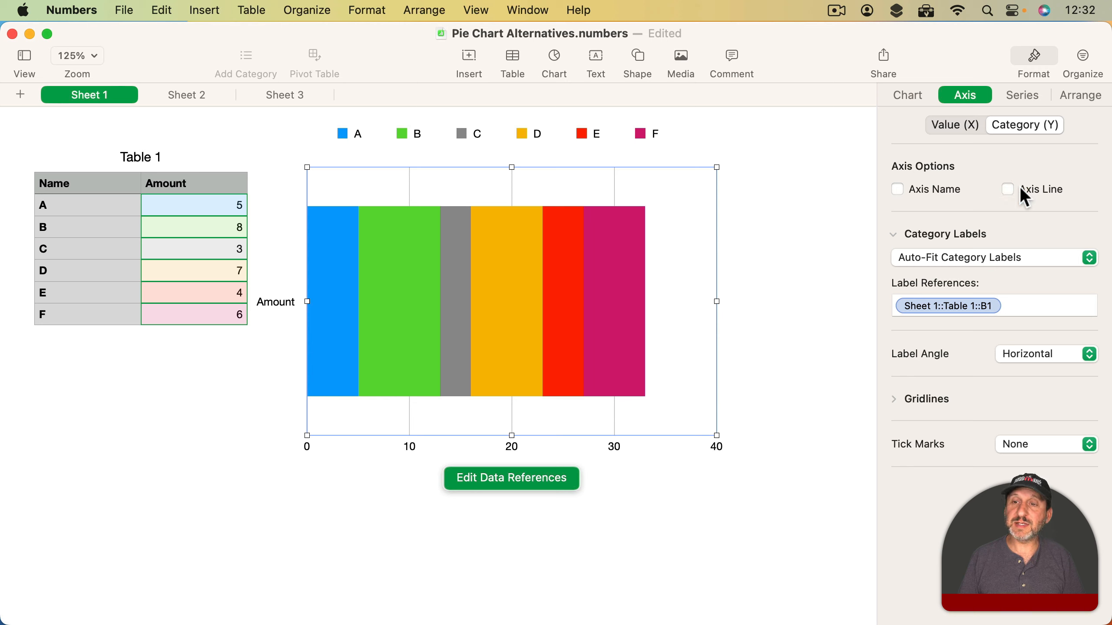
left_click(967, 252)
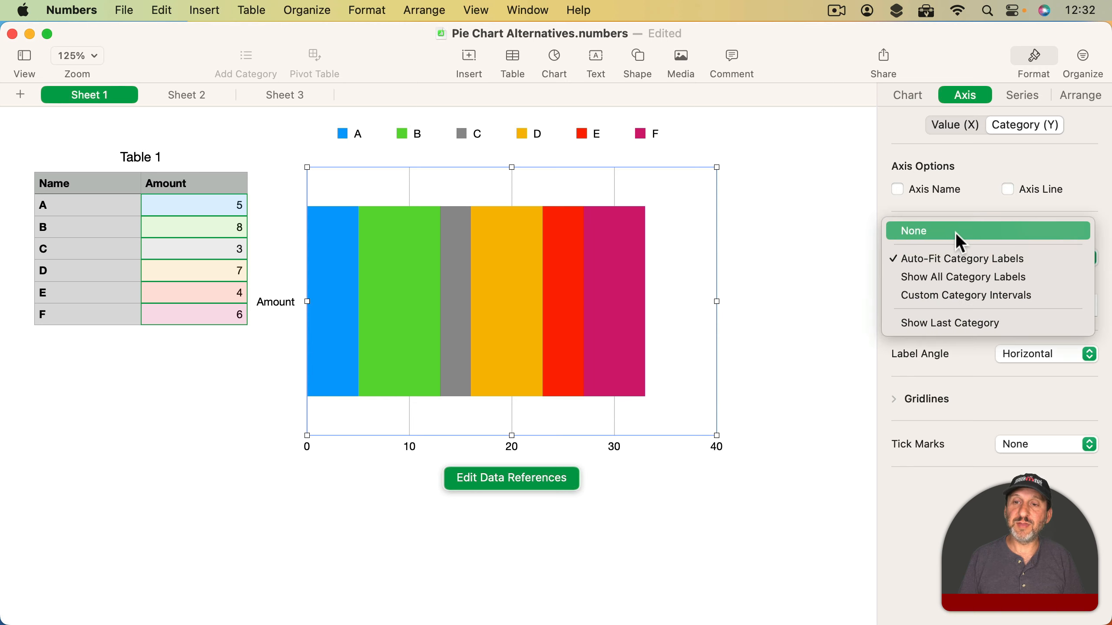
left_click(957, 233)
- Set the value axis's major gridlines to None and turn off the stacked bar chart's legend
left_click(958, 124)
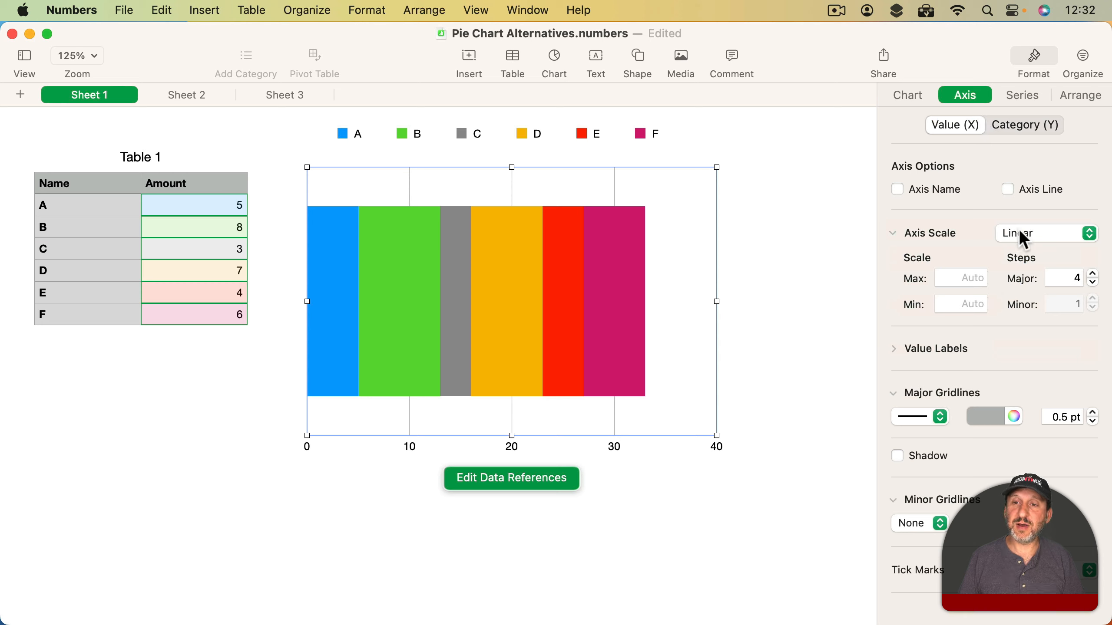
left_click(931, 414)
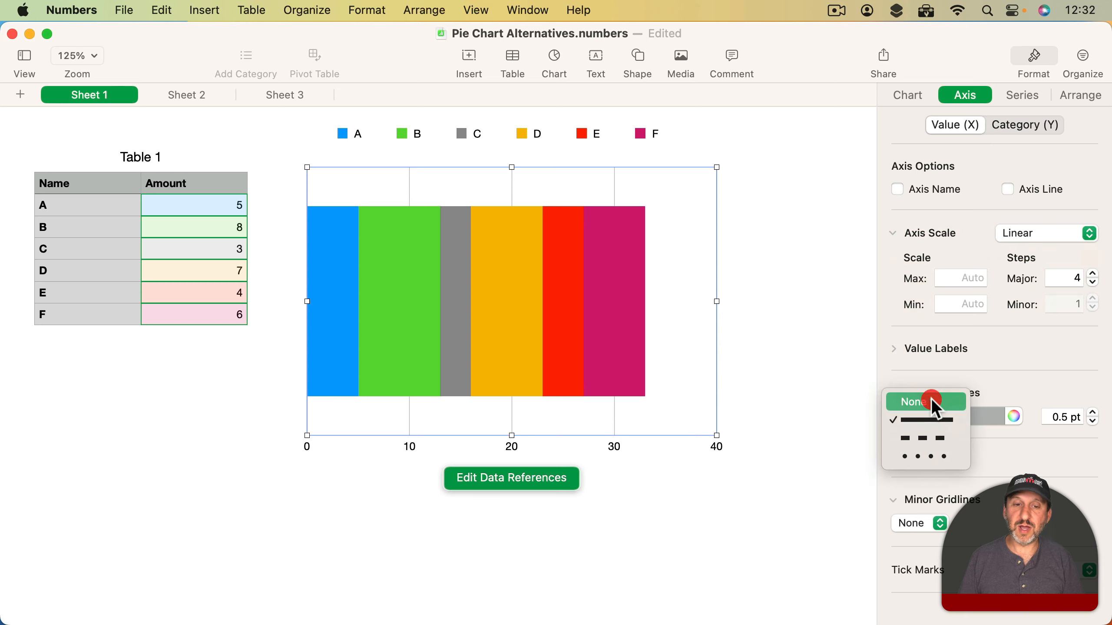
left_click(933, 401)
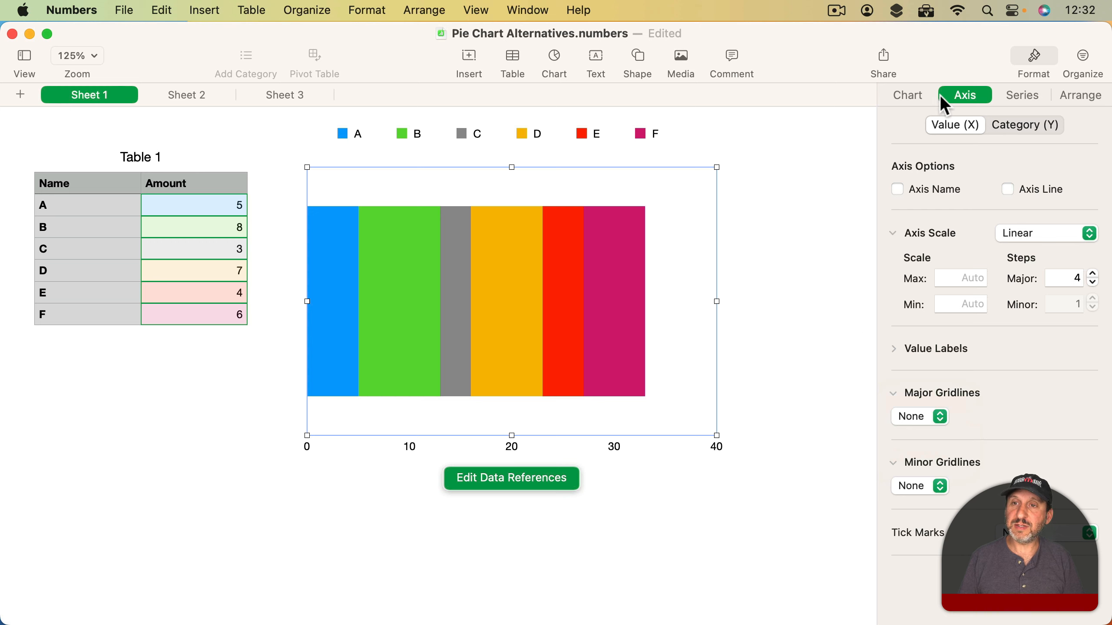
left_click(903, 98)
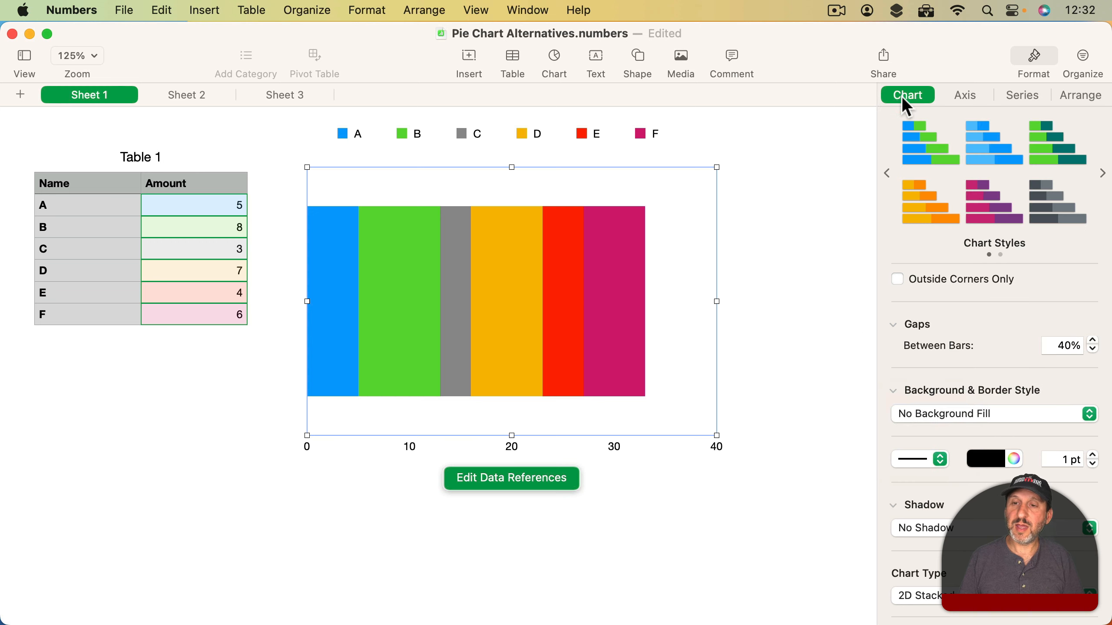
scroll(966, 270, "up", 8)
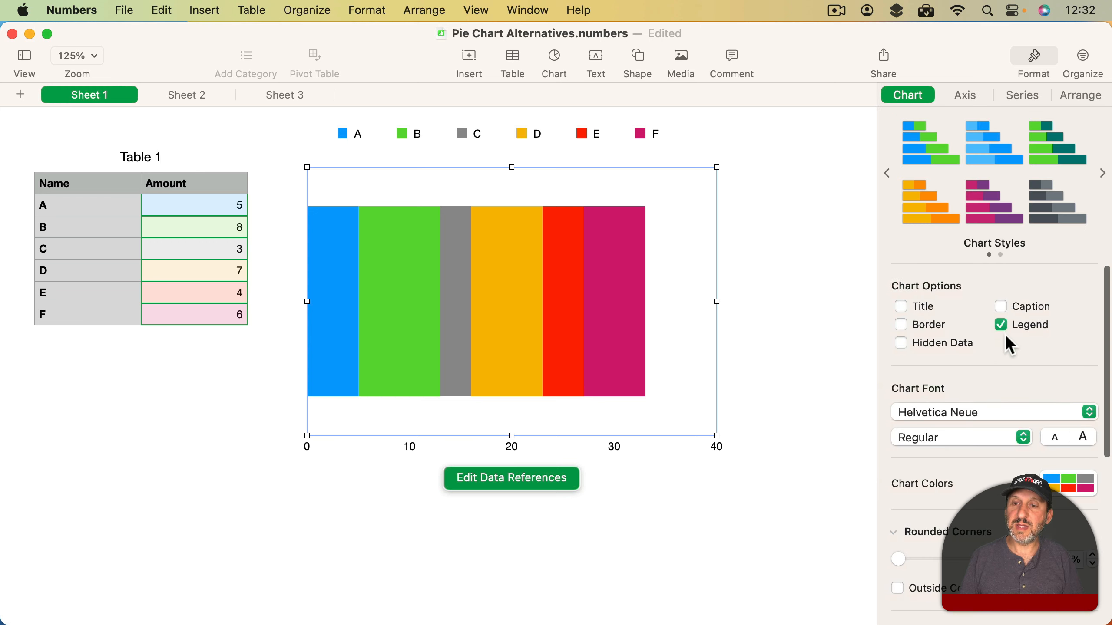
left_click(1000, 324)
left_click(789, 297)
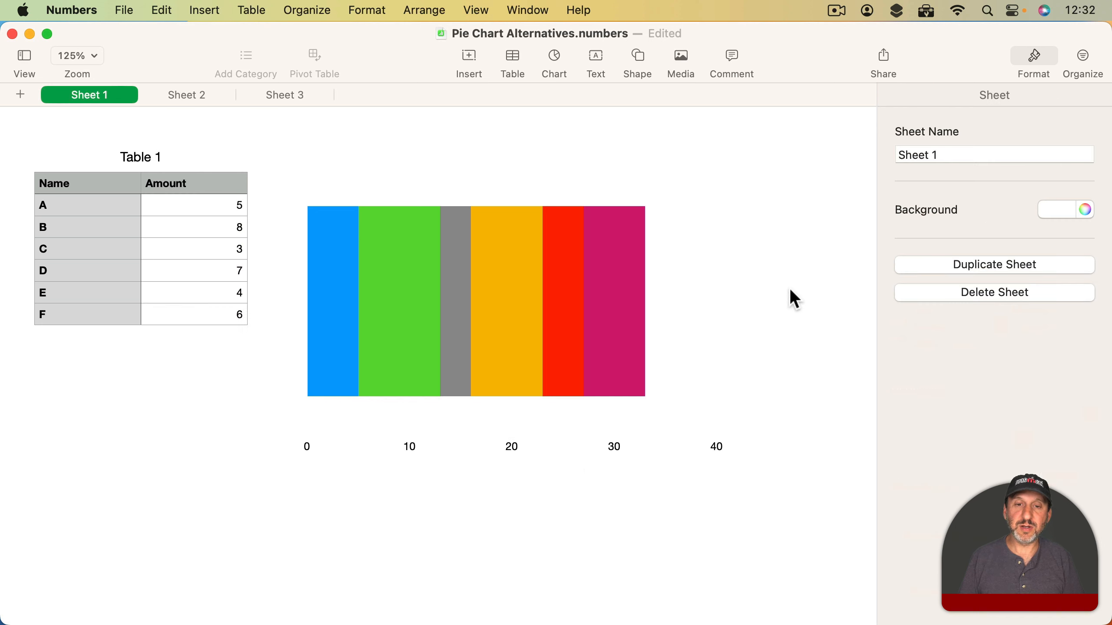
- Set the value axis's value labels to None and reduce the chart's height to a thin horizontal strip beside Table 1
left_click(540, 328)
left_click(960, 94)
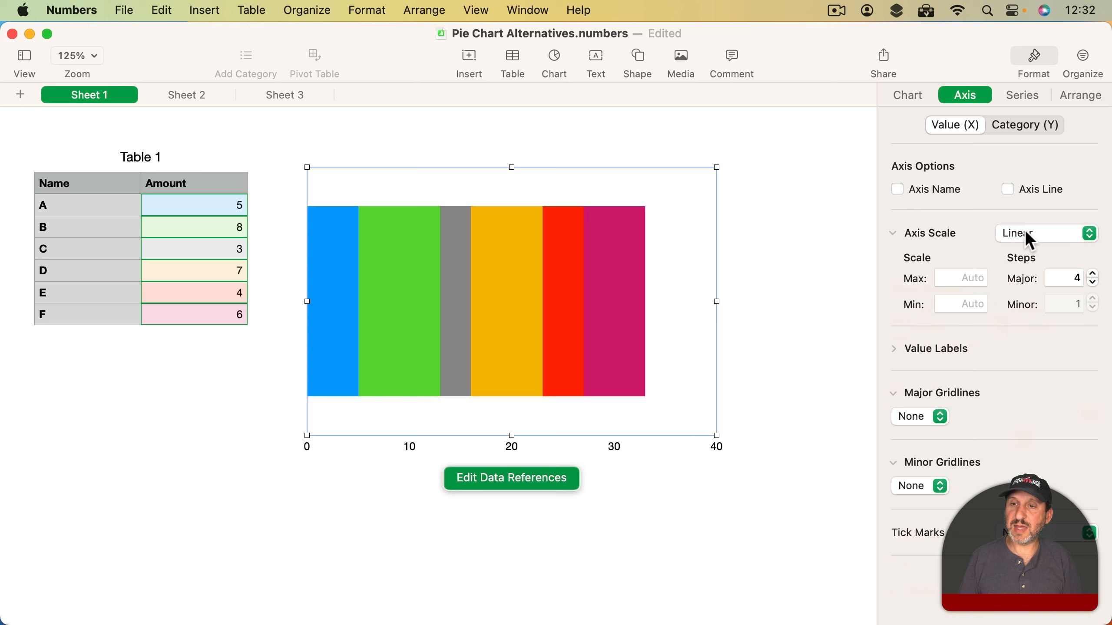
left_click(896, 349)
left_click(950, 372)
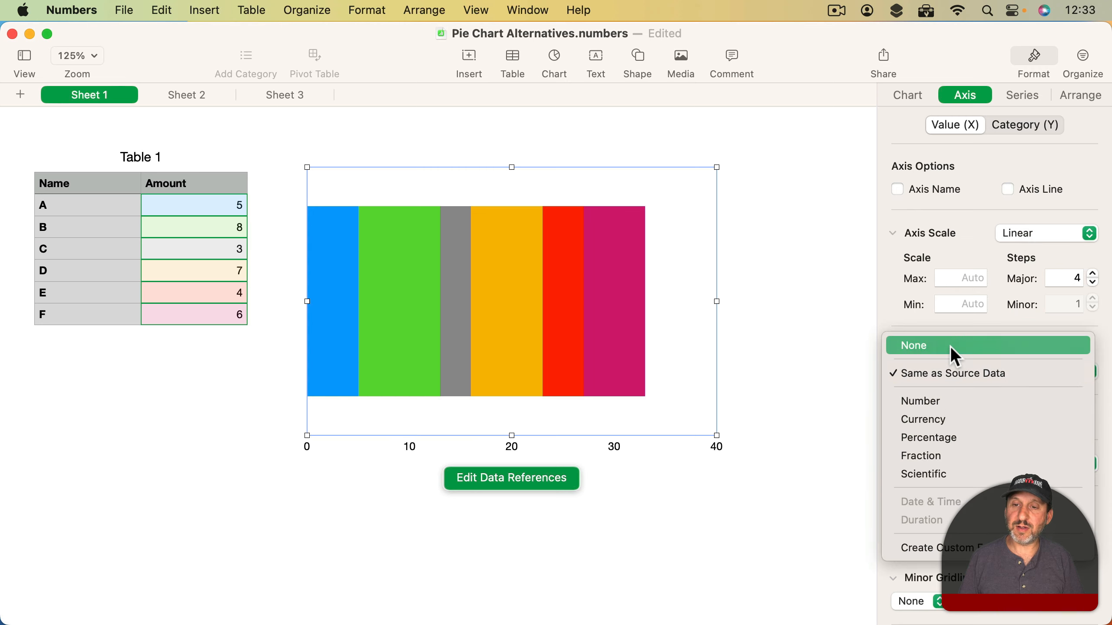
left_click(951, 347)
left_click(774, 316)
left_click(484, 309)
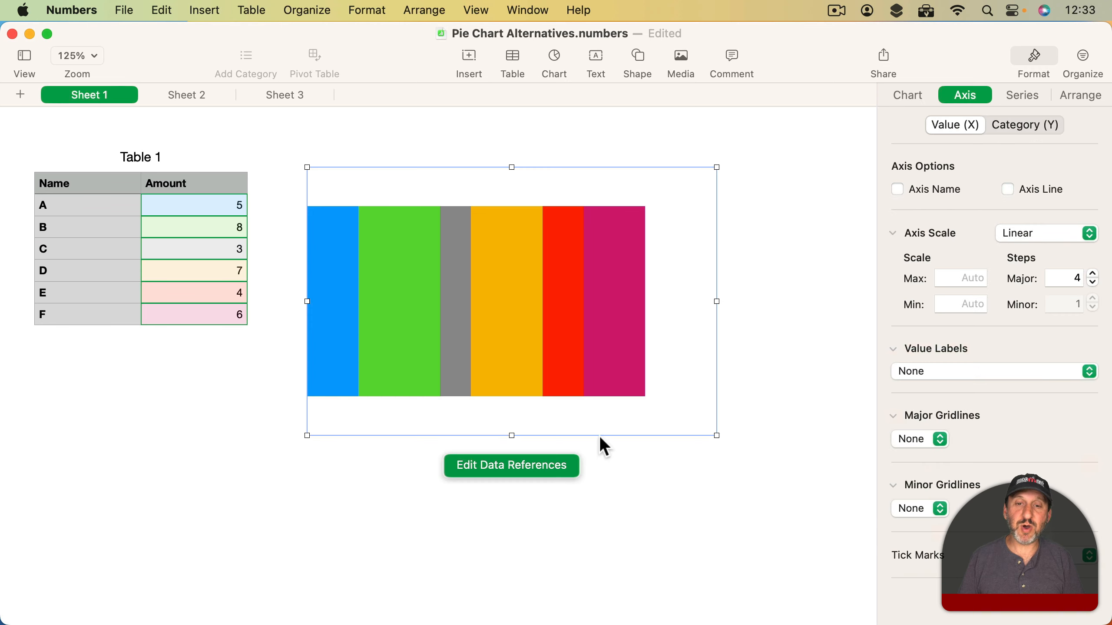
left_click_drag(509, 436, 449, 258)
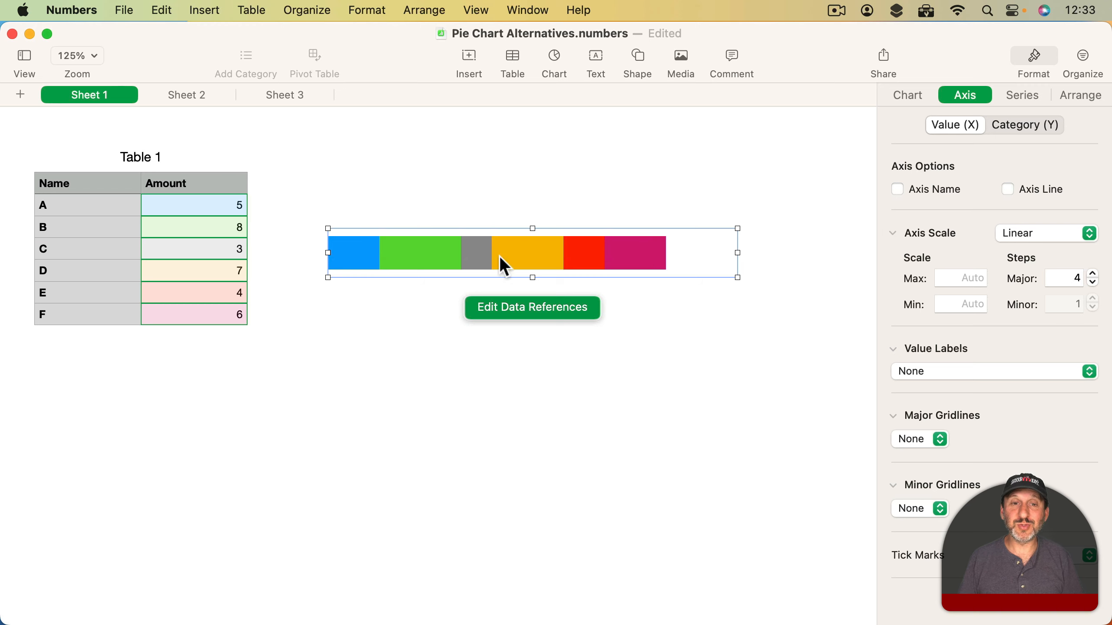
- Try an amount of 13 for item C in Table 1 and undo the change
left_click(216, 254)
double_click(214, 251)
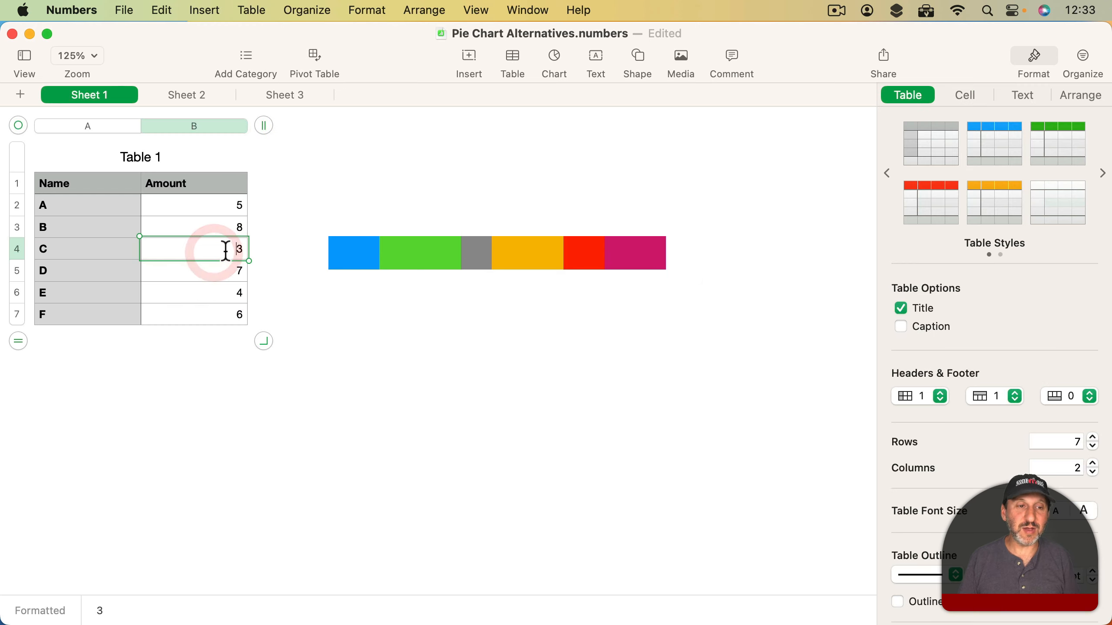
type("13")
key("Return")
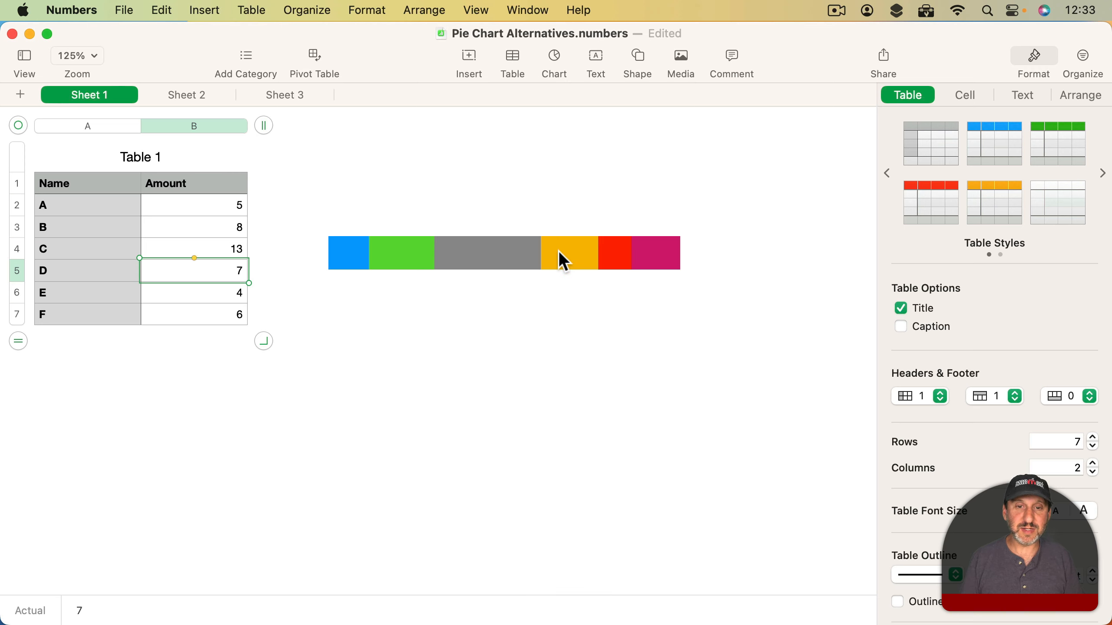
key("super+z")
- Add value labels to all segments of the stacked bar using Same as Source Data, with their location set to Middle
left_click(547, 254)
left_click(1023, 95)
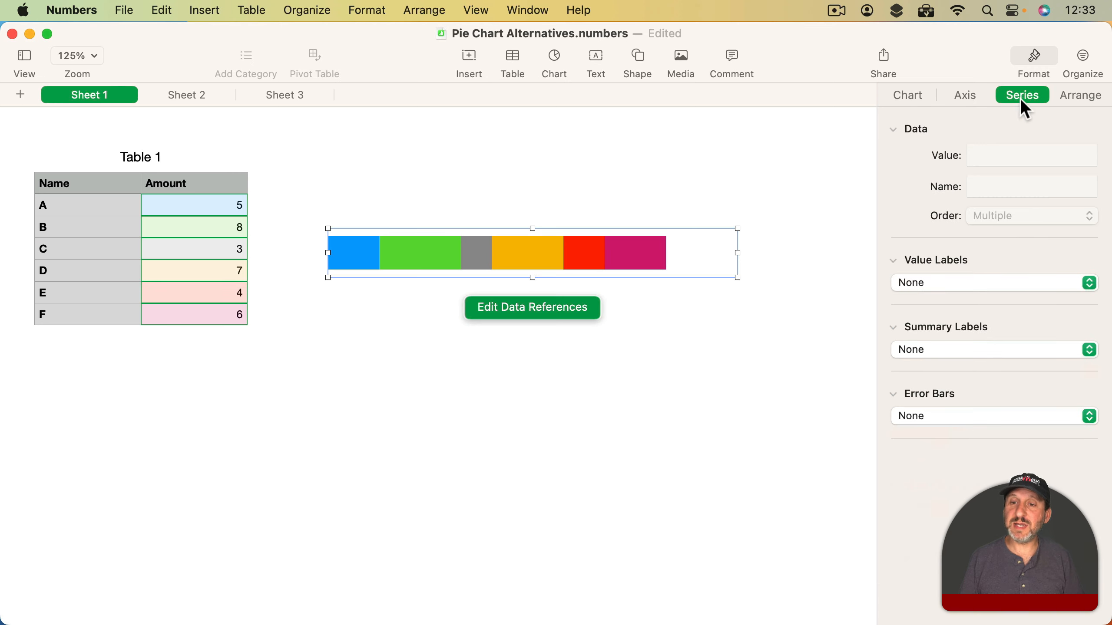
left_click(956, 282)
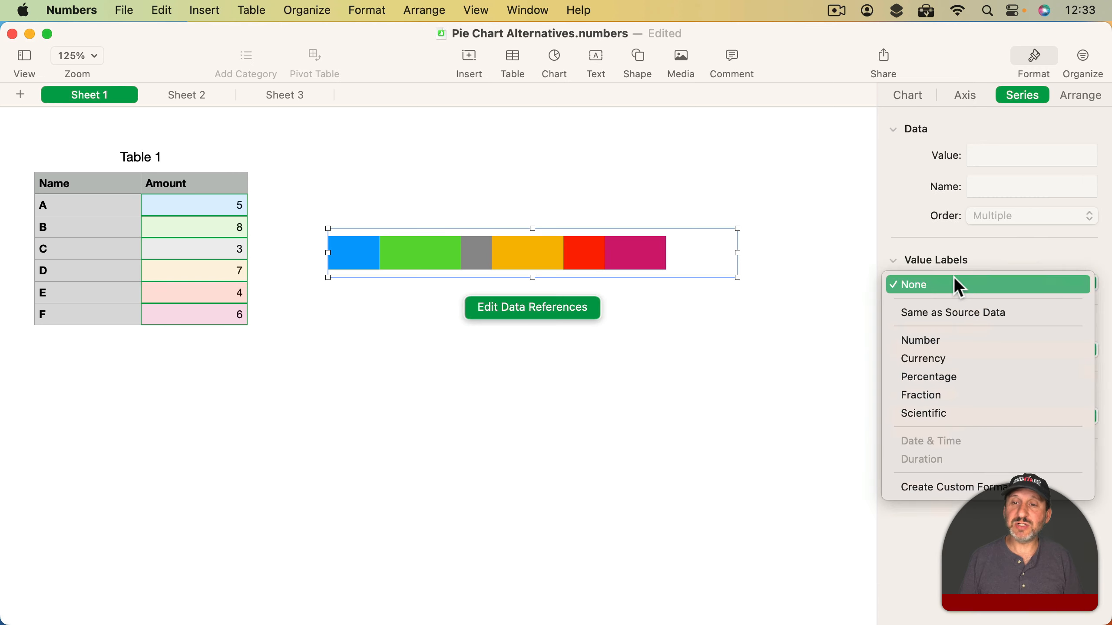
left_click(954, 318)
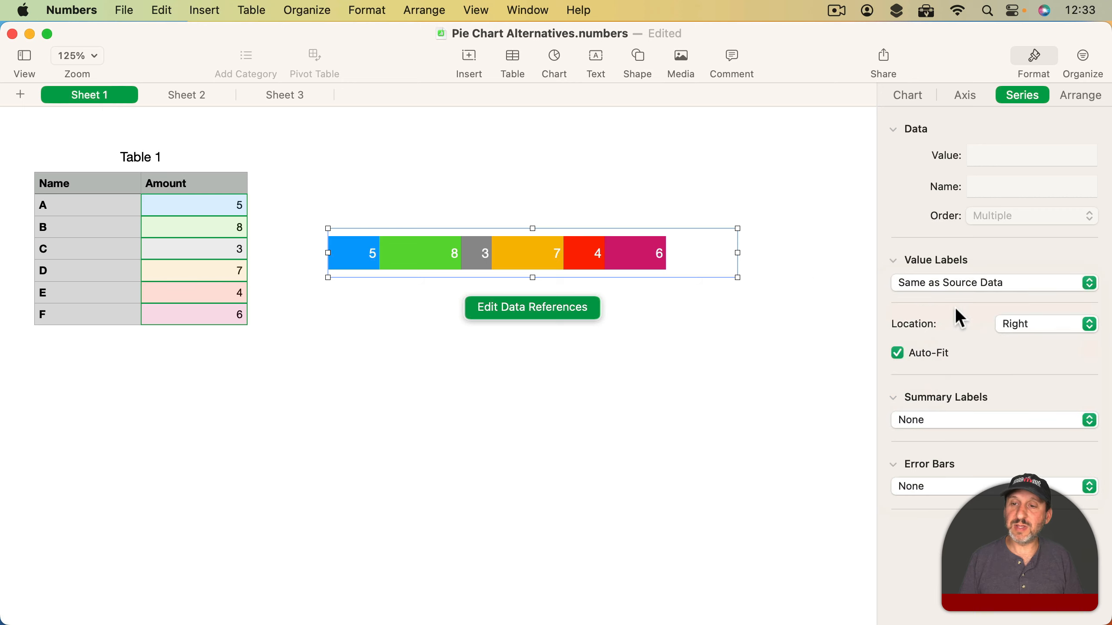
left_click(1012, 324)
left_click(1019, 308)
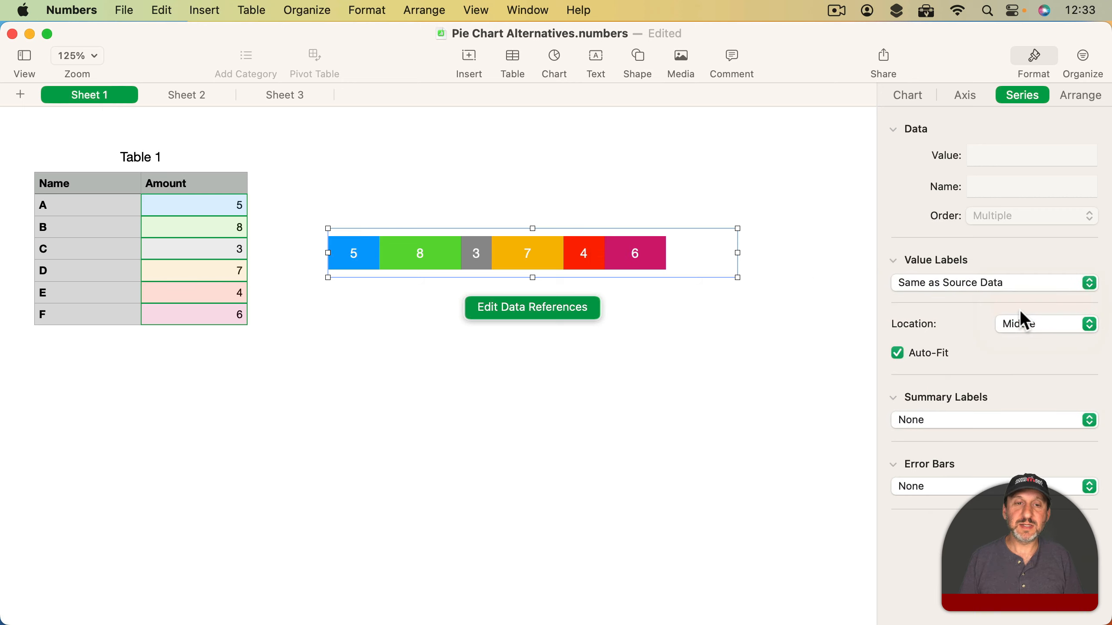
left_click(502, 186)
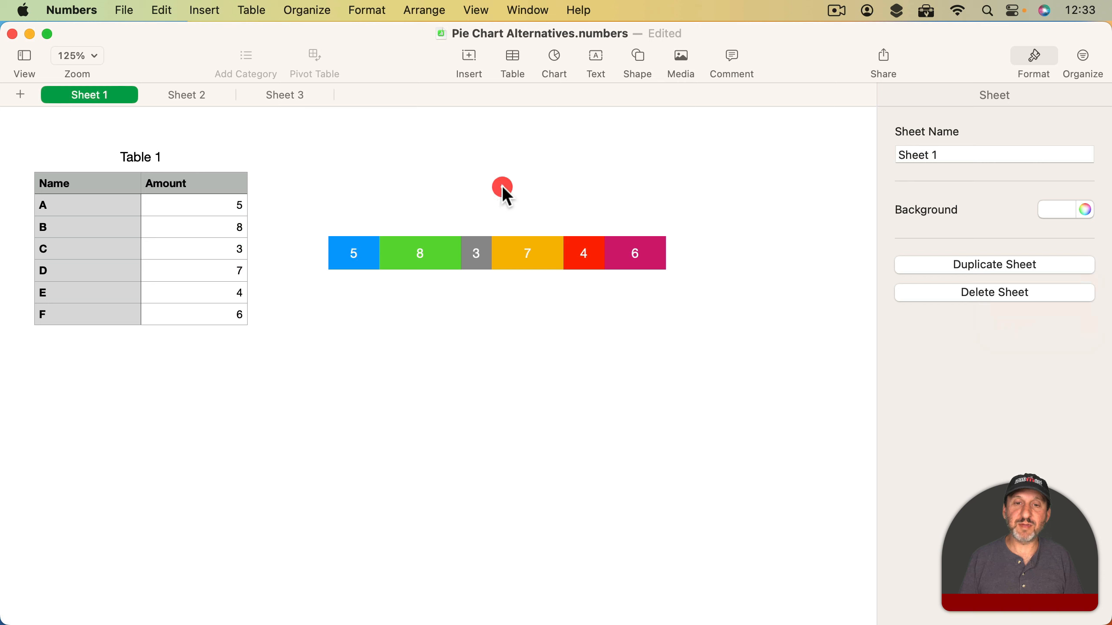
- Set the stacked bar chart's rounded corners to 100% and deselect the chart
left_click(686, 252)
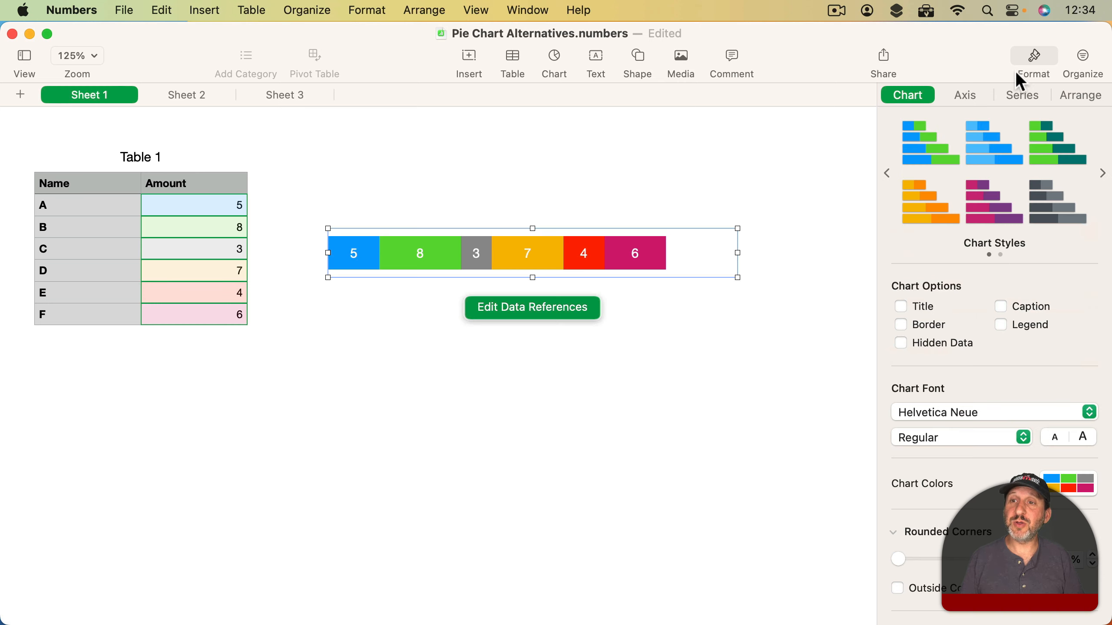
scroll(893, 377, "down", 5)
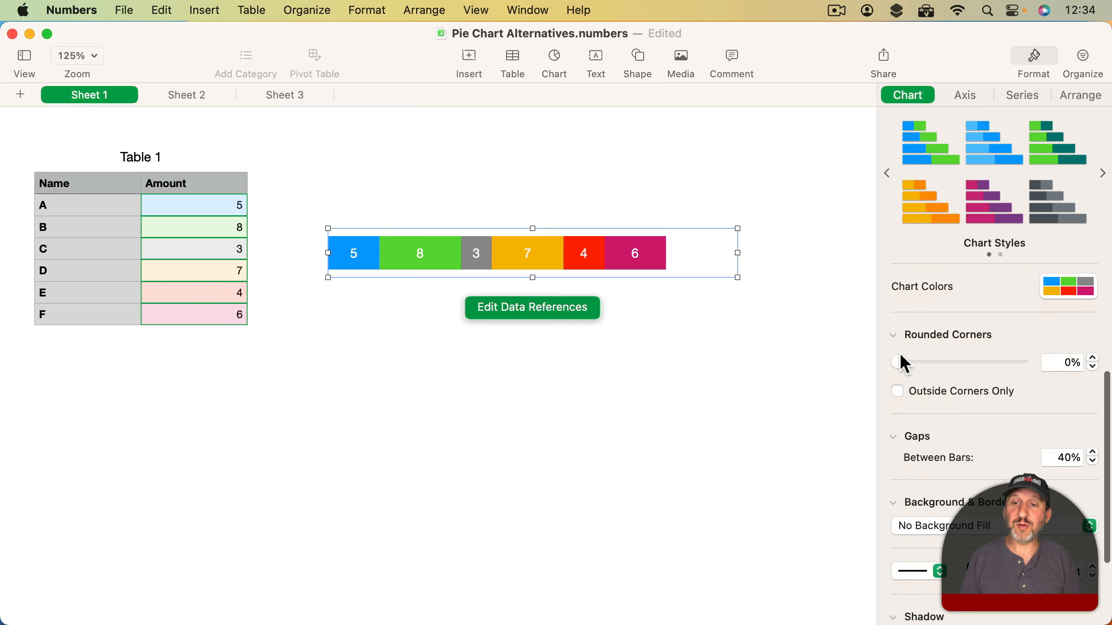
left_click_drag(902, 356, 1088, 376)
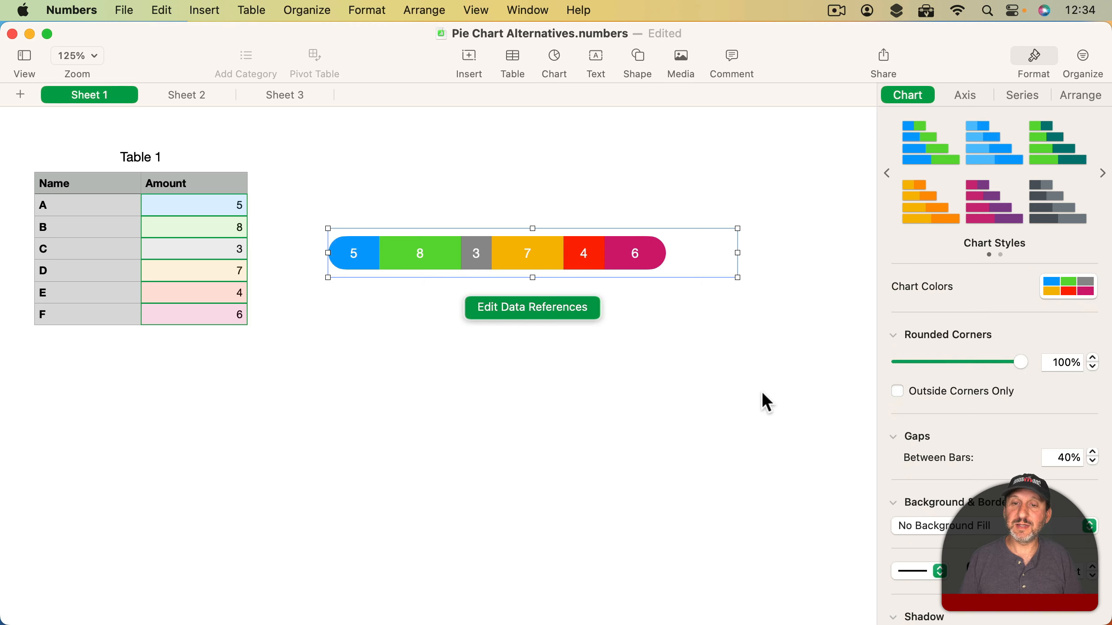
left_click(738, 392)
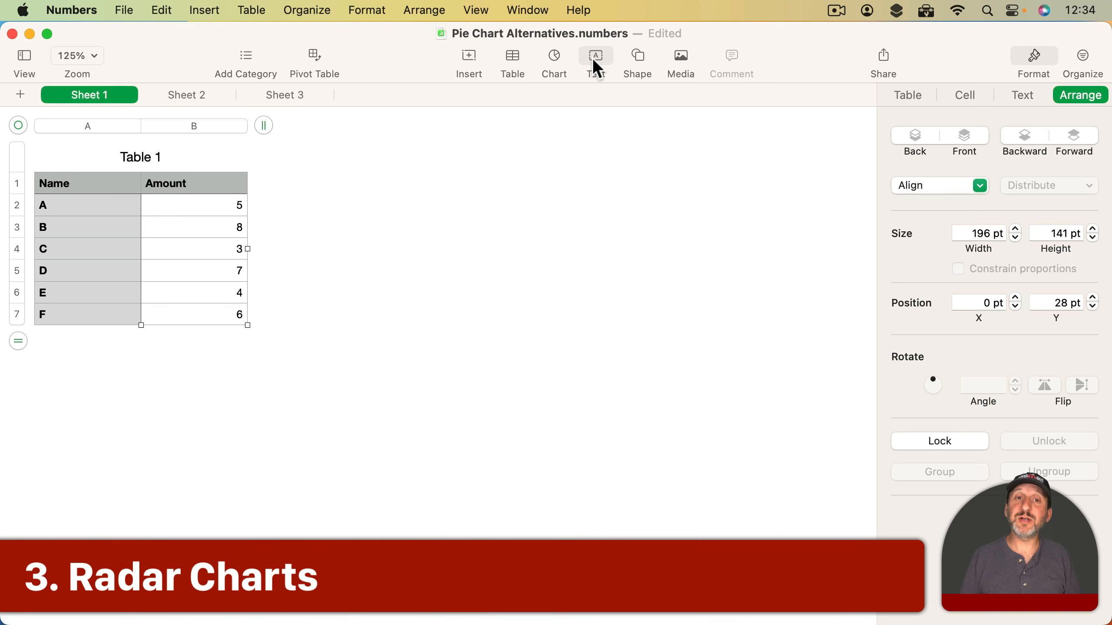
- Insert a 2D radar chart based on Table 1 and move it beside the table
left_click(557, 60)
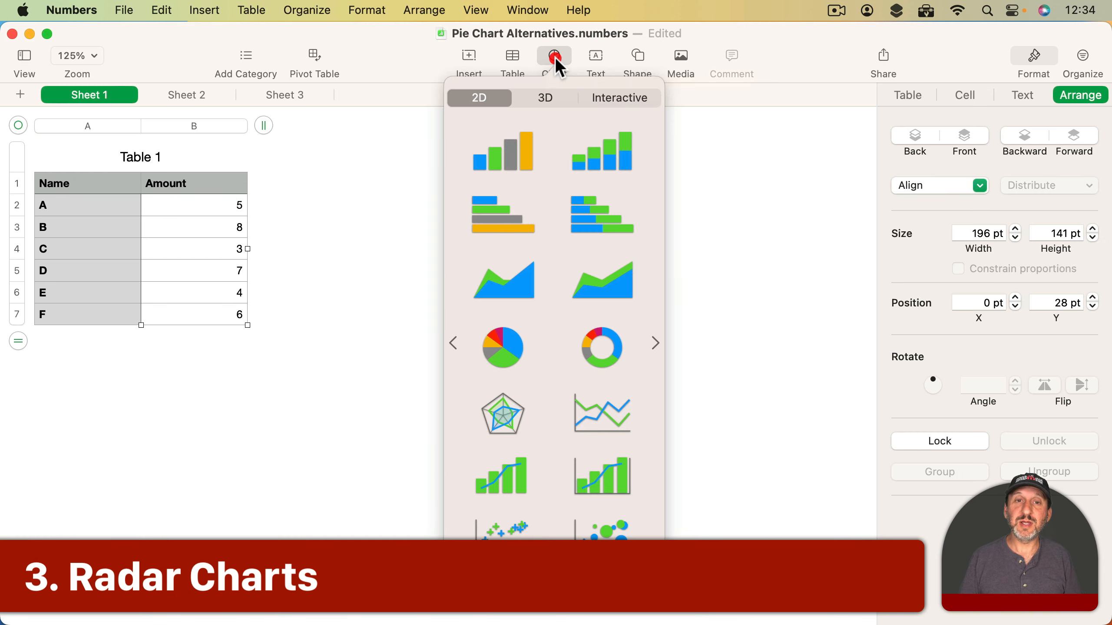
left_click(504, 413)
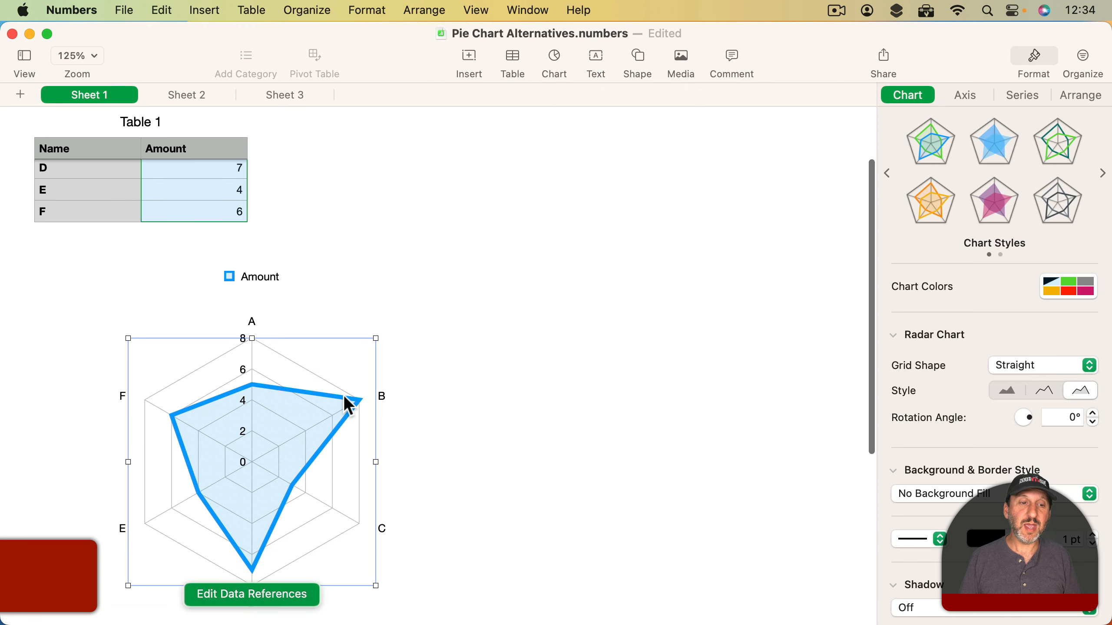
left_click_drag(264, 425, 466, 149)
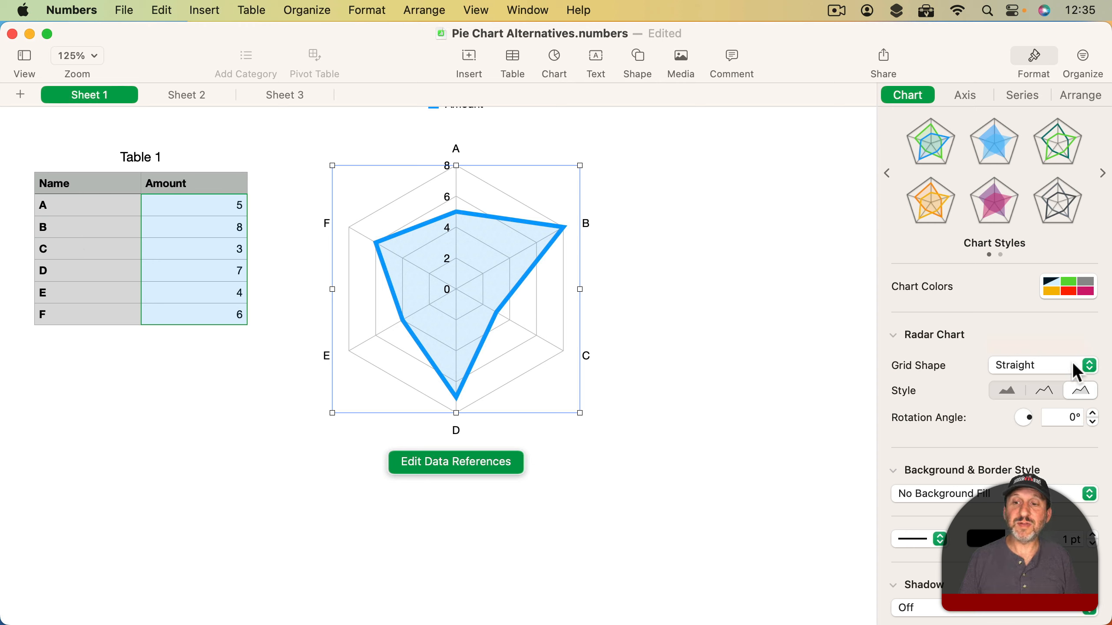
- Set the radar chart's grid shape to Curved, try the fill-only style, and set the style to line only
left_click(1019, 367)
left_click(1022, 382)
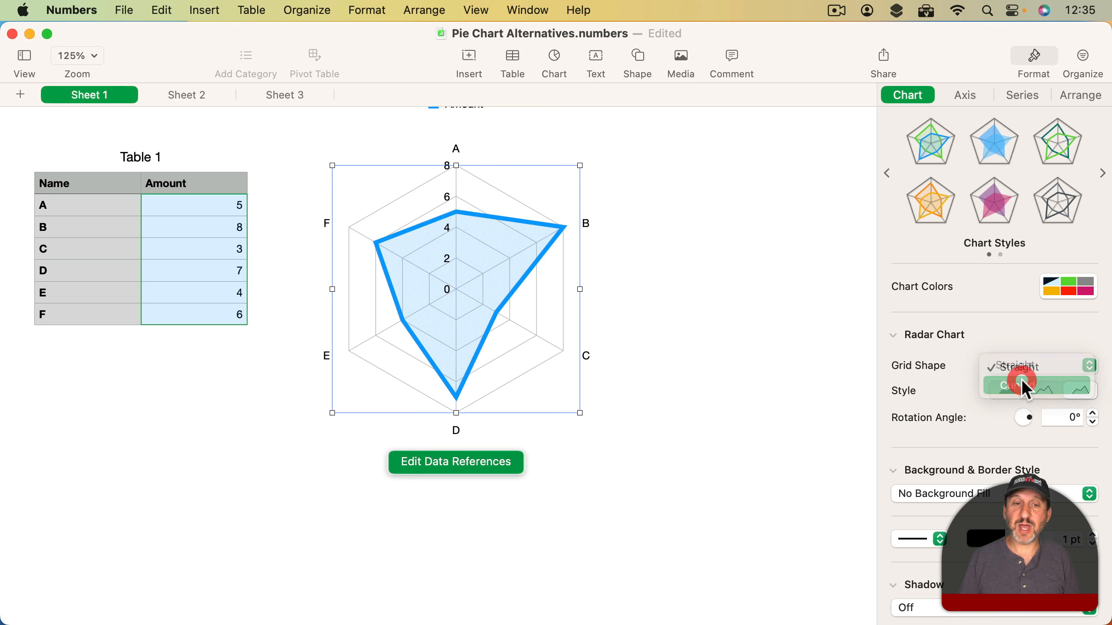
left_click(1009, 393)
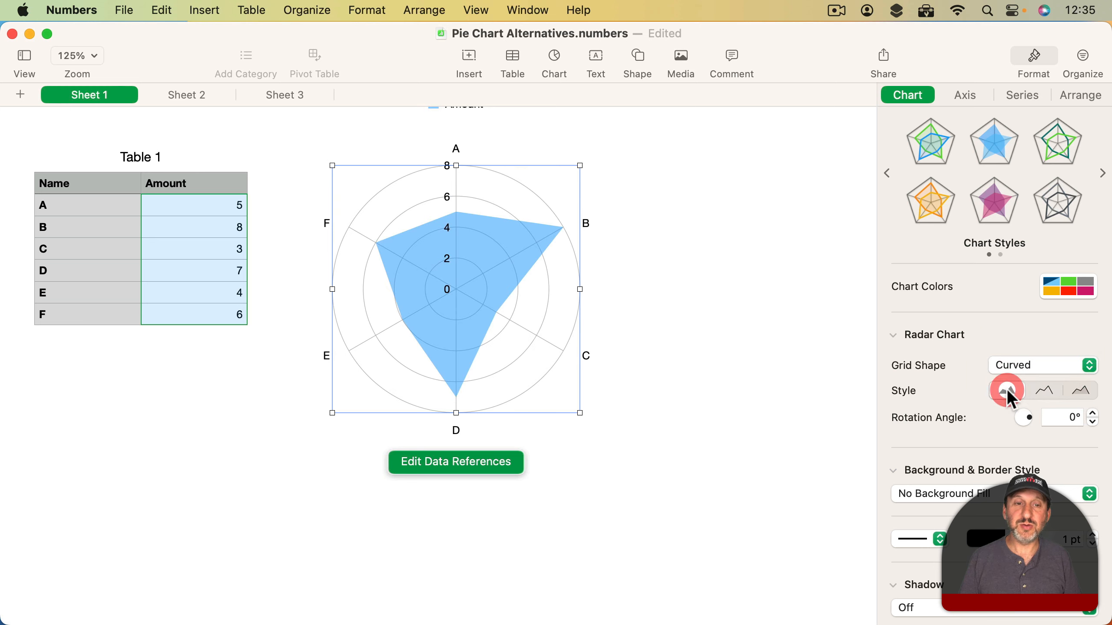
left_click(1042, 392)
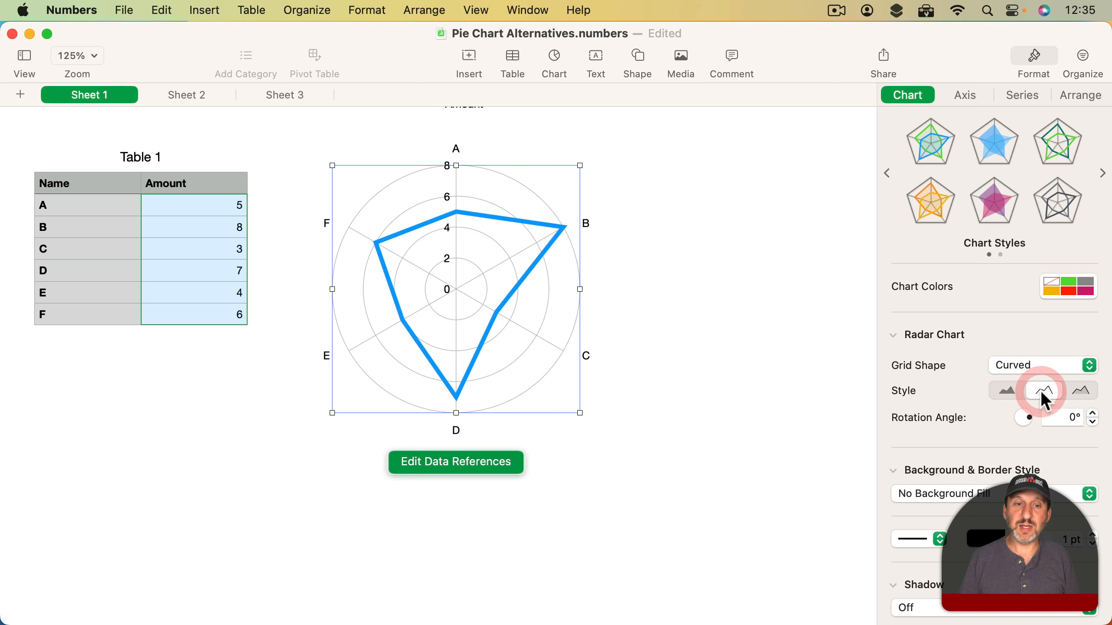
- Set the radar chart's style to the combined line and fill option
left_click(1072, 390)
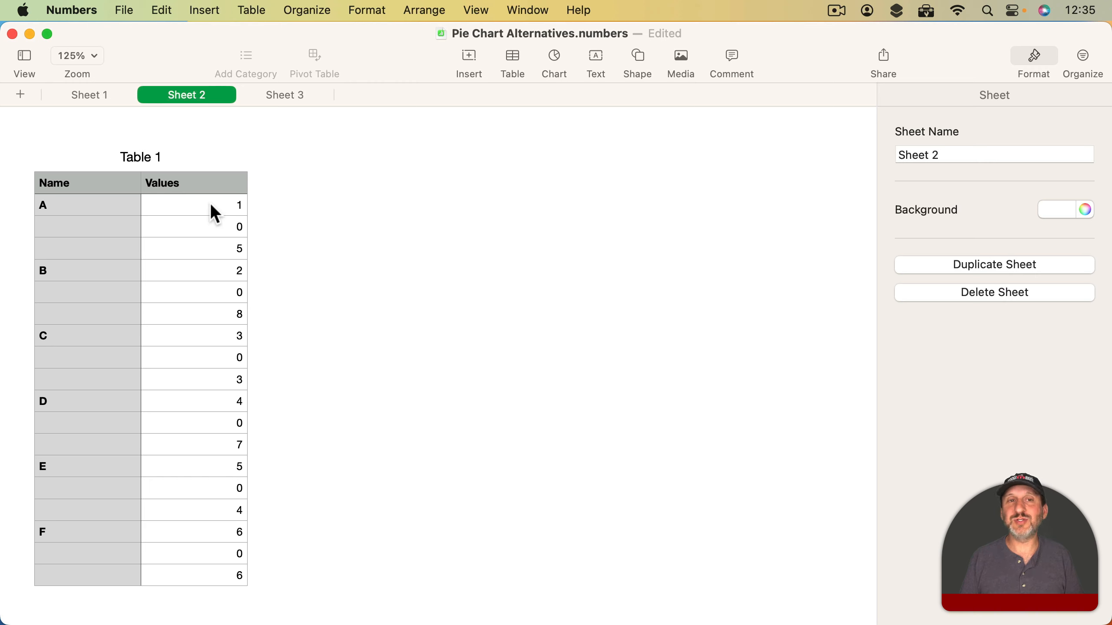
- Examine how the table on Sheet 2 lists an X value, a Y value and a size for each name
left_click(228, 208)
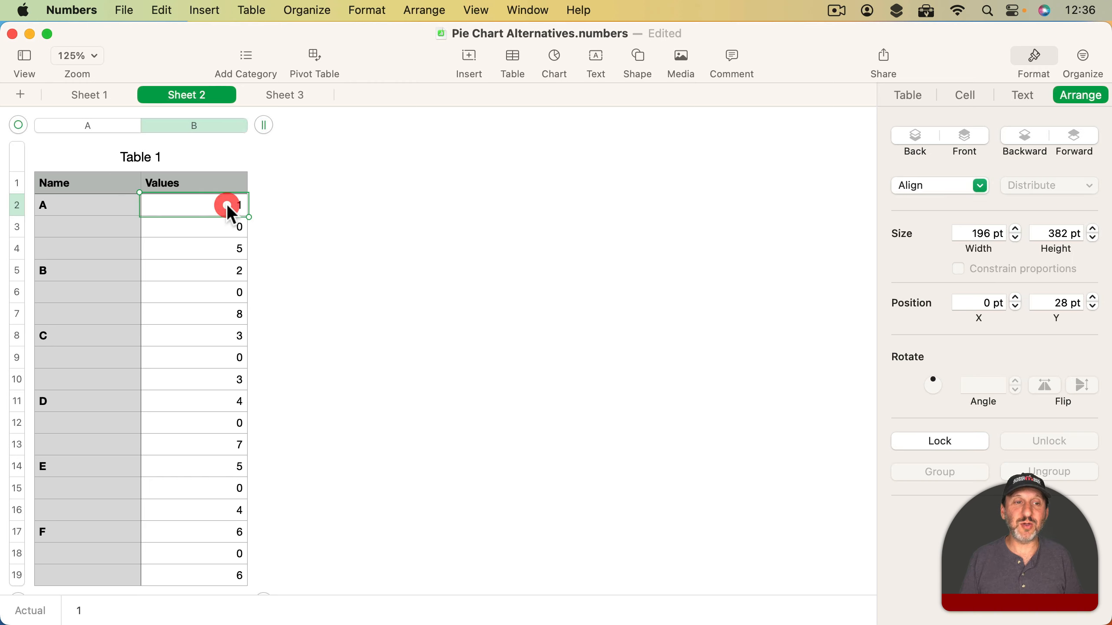
left_click(221, 231)
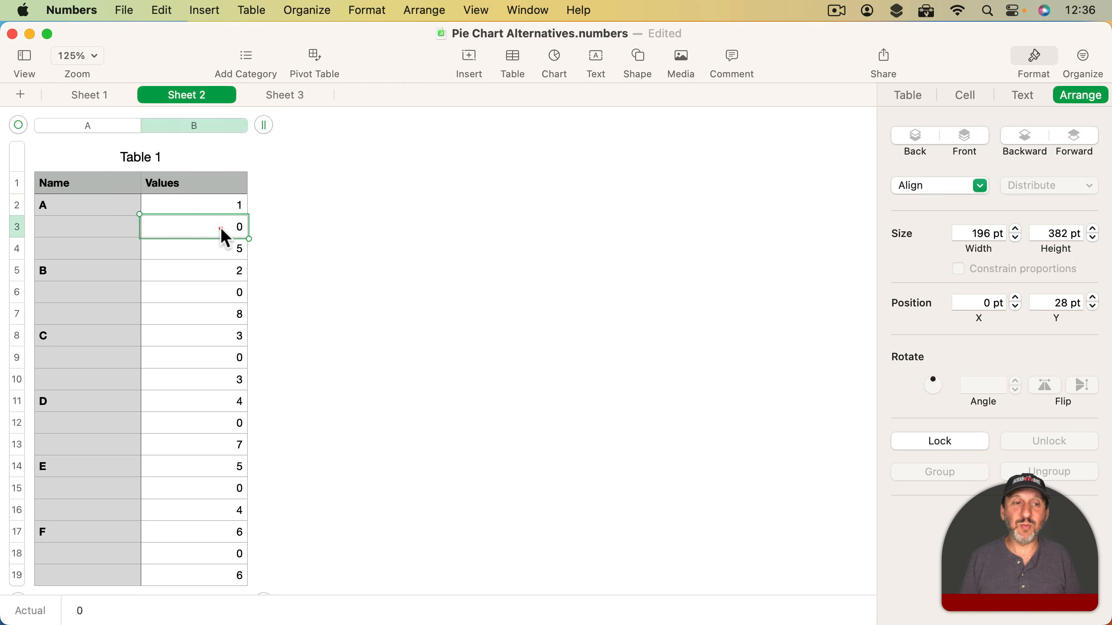
left_click(217, 248)
left_click(213, 270)
left_click(212, 292)
left_click(213, 314)
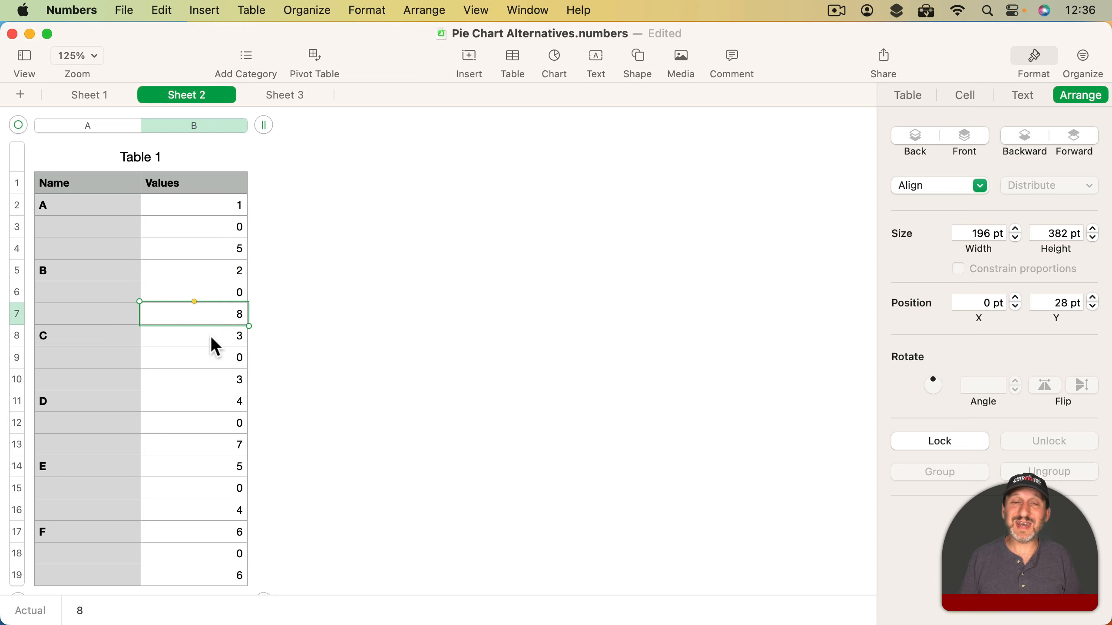
left_click(236, 219)
left_click(232, 283)
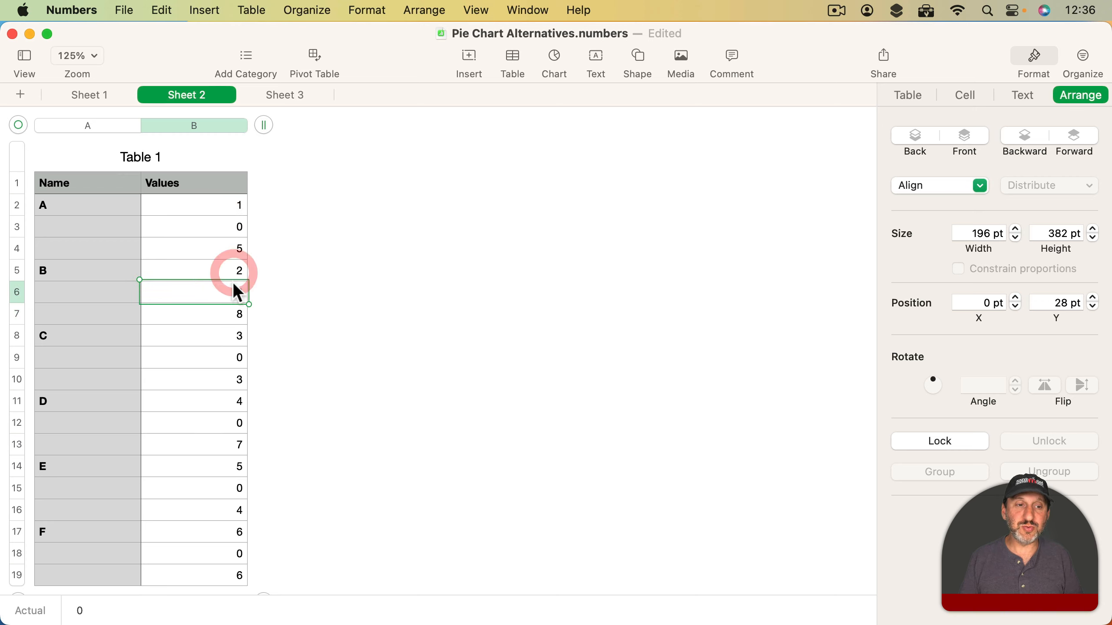
left_click(234, 330)
type("3")
left_click(230, 359)
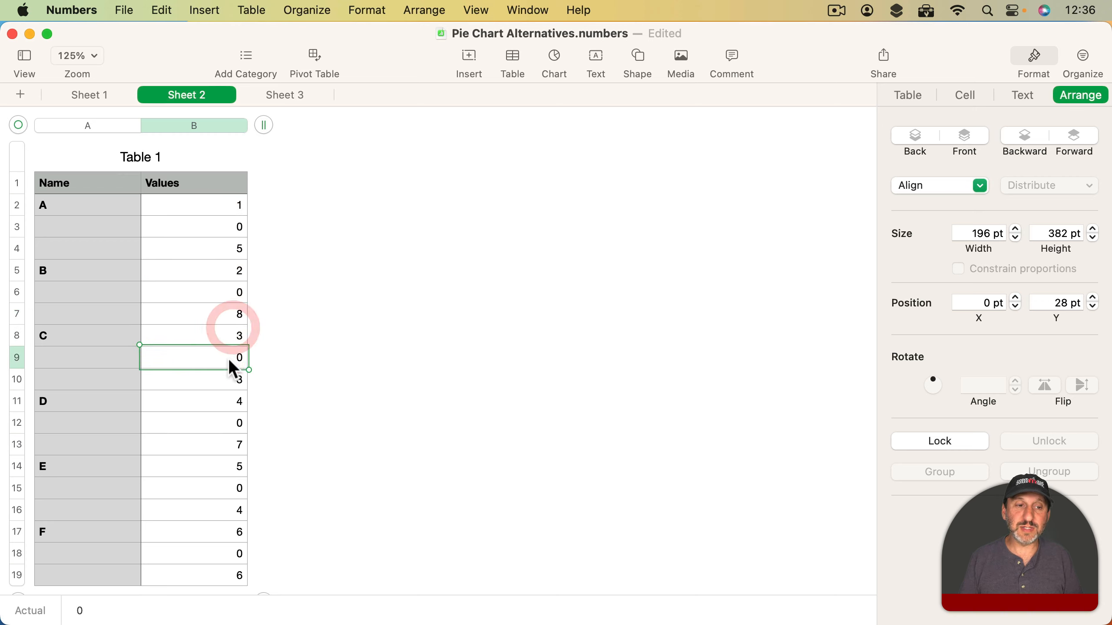
left_click(224, 249)
left_click(228, 315)
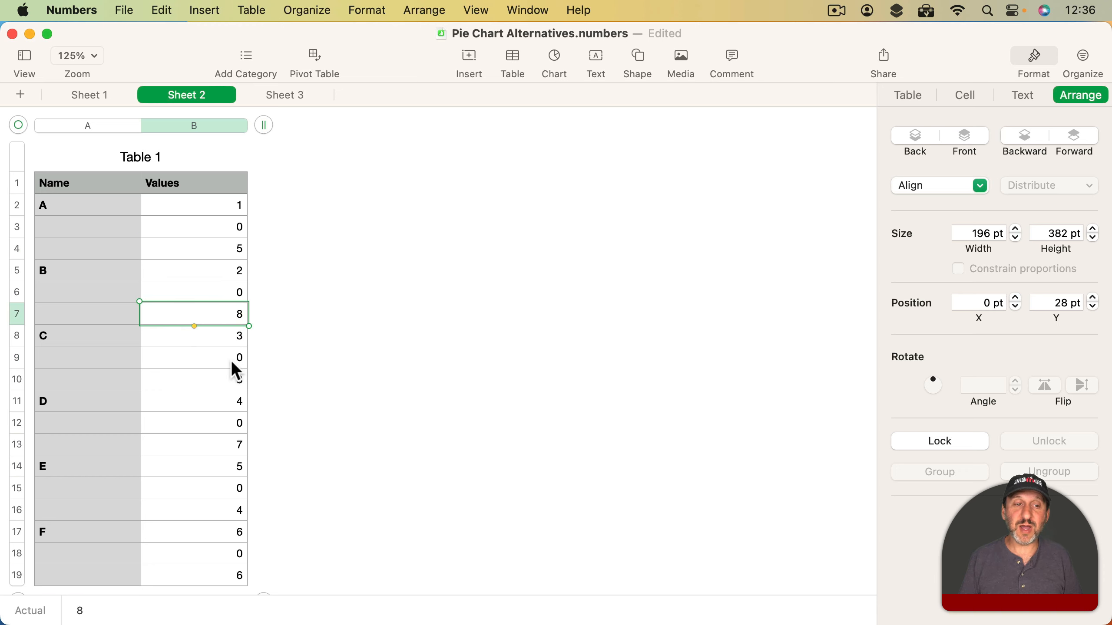
left_click(229, 378)
left_click(231, 445)
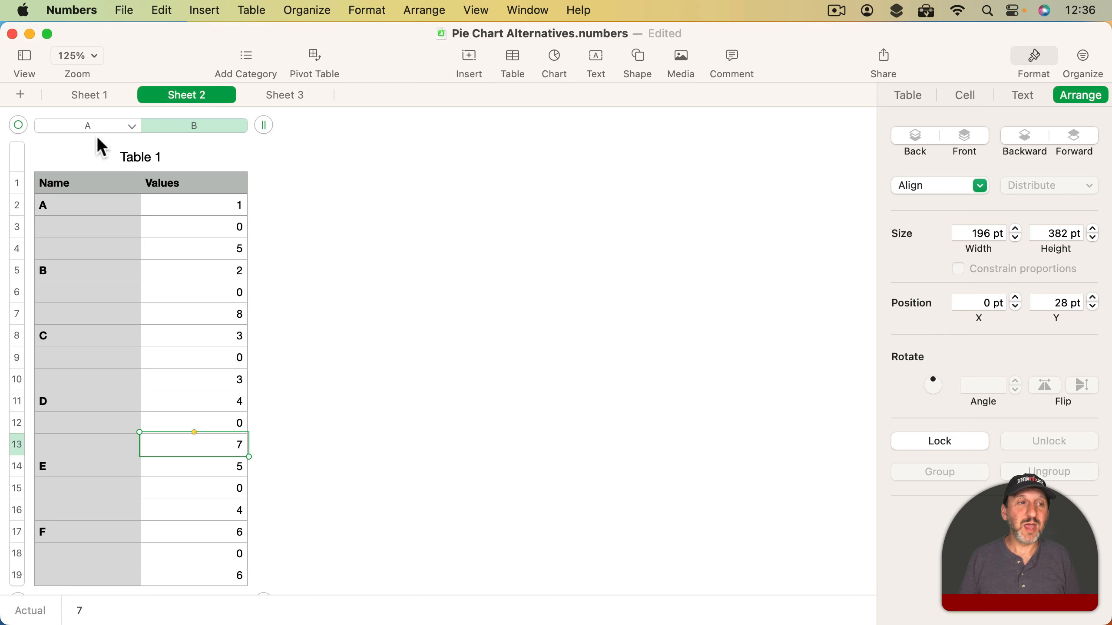
- Insert a 2D bubble chart based on the whole table on Sheet 2
left_click(19, 124)
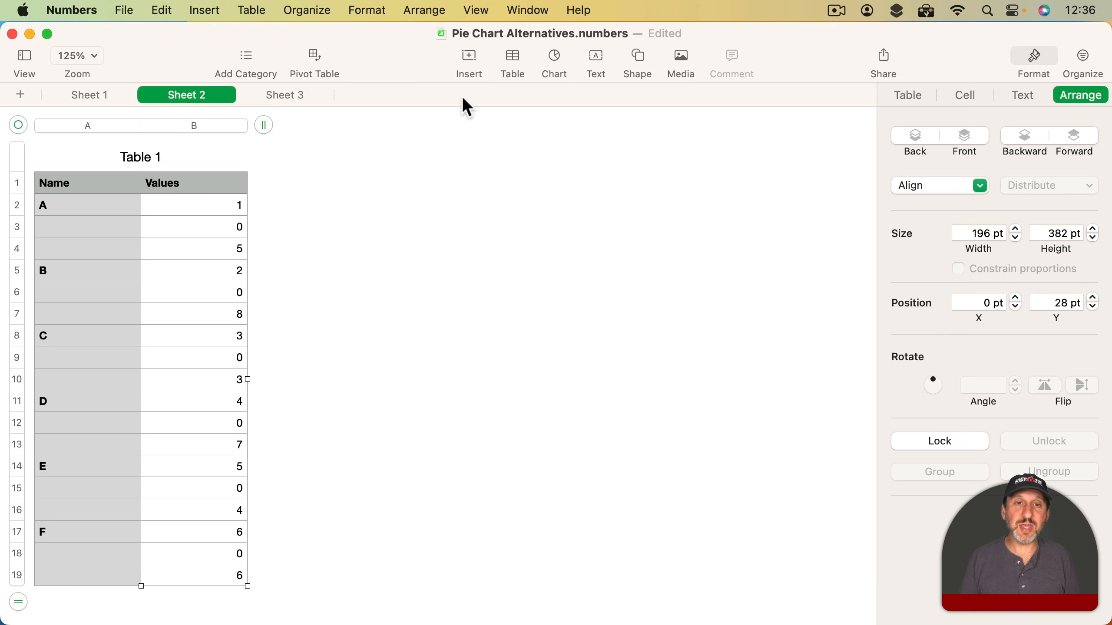
left_click(555, 62)
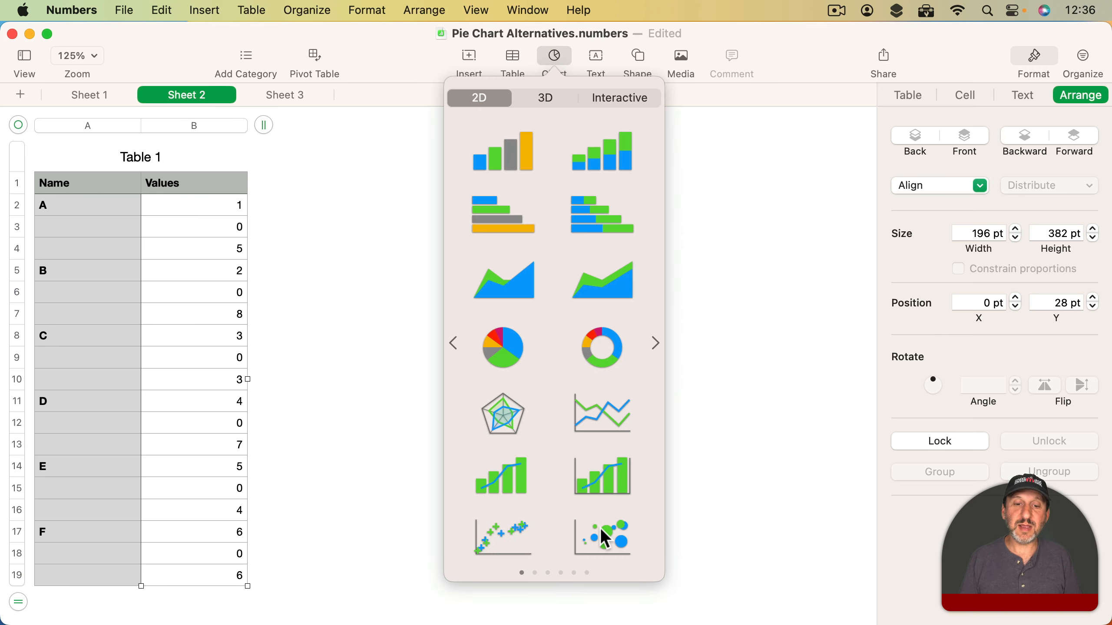
left_click(604, 538)
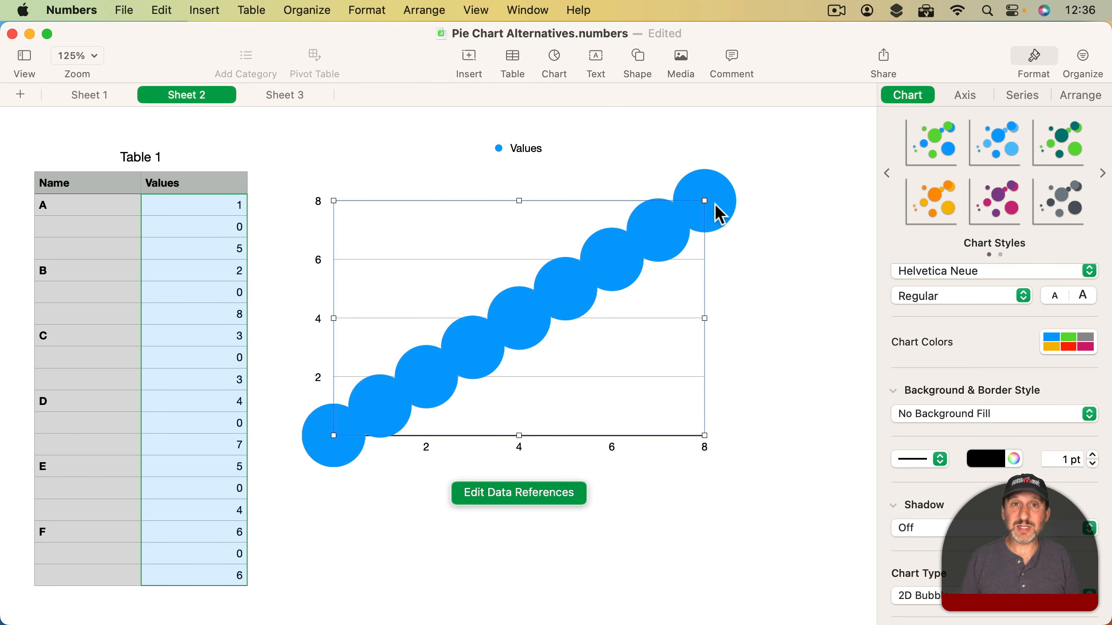
- Edit the bubble chart's data references to turn off Share X Values and plot rows as series
left_click(514, 493)
left_click(196, 158)
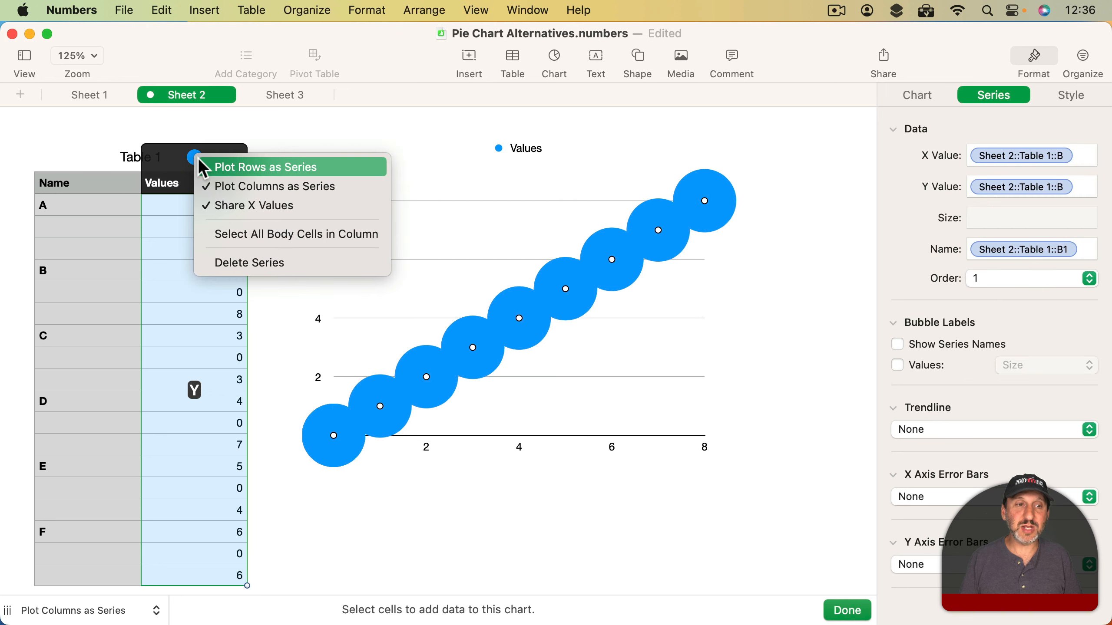
left_click(247, 206)
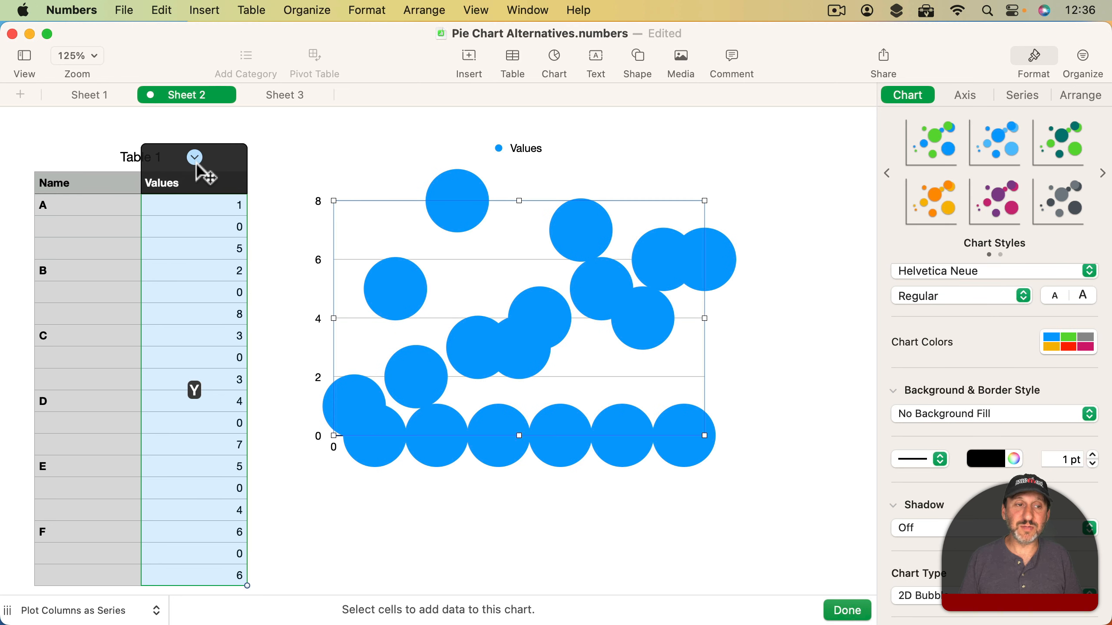
left_click(195, 158)
left_click(291, 169)
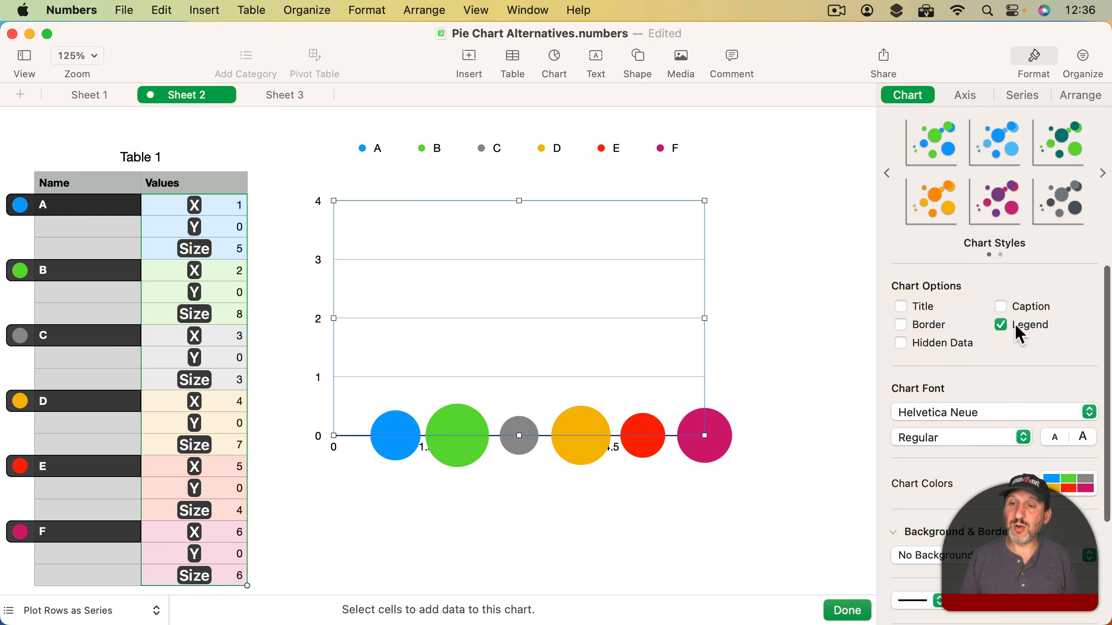
- Strip the bubble chart of its legend, X axis line, value labels on both axes and major gridlines, and deselect it
left_click(1021, 325)
left_click(958, 98)
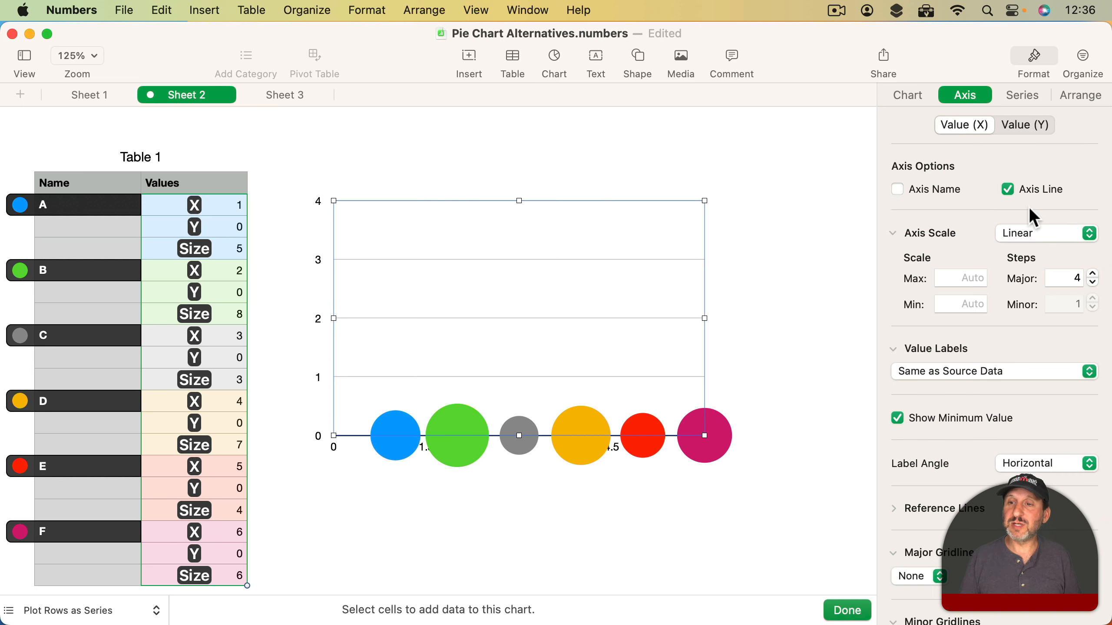
left_click(1023, 190)
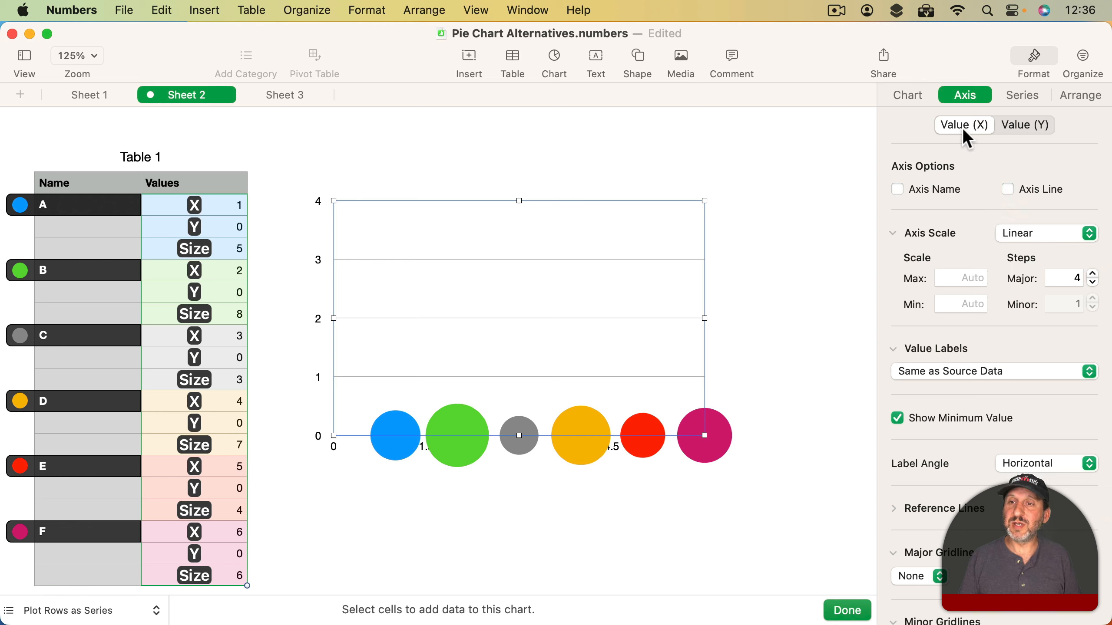
left_click(963, 372)
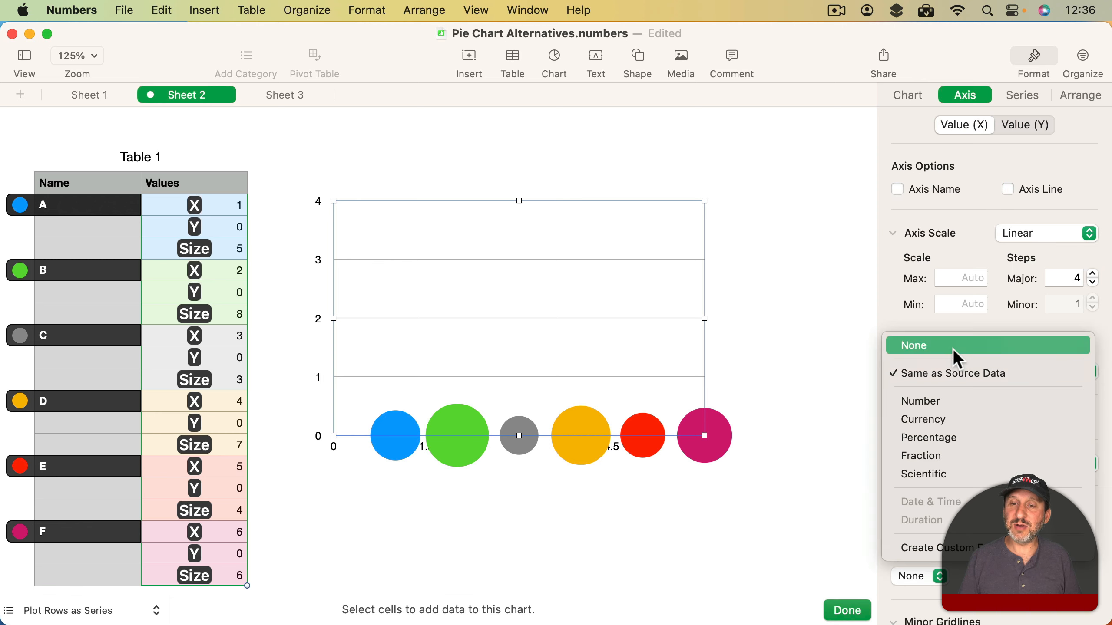
left_click(952, 349)
left_click(920, 483)
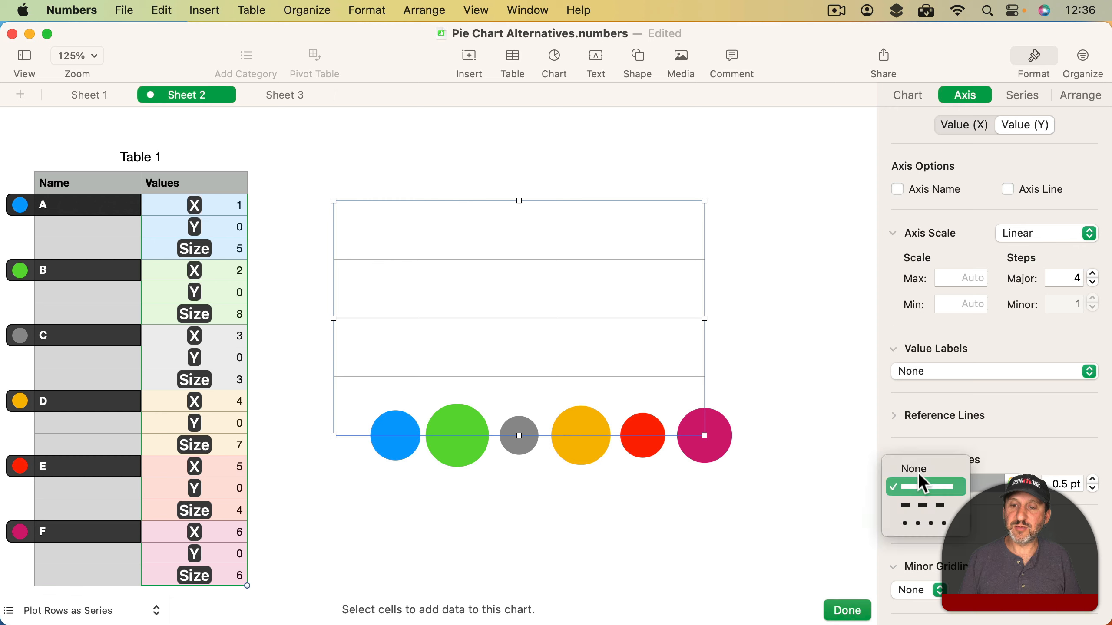
left_click(918, 467)
left_click(803, 330)
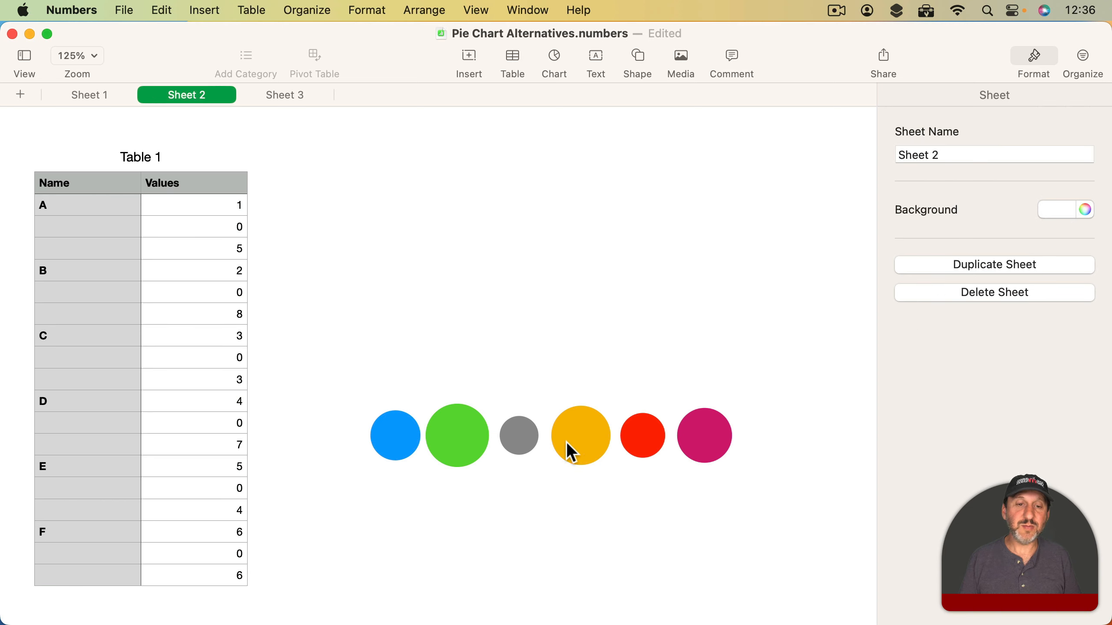
- Try size values as bubble labels, replace them with series names only, and deselect the bubble chart
left_click(587, 431)
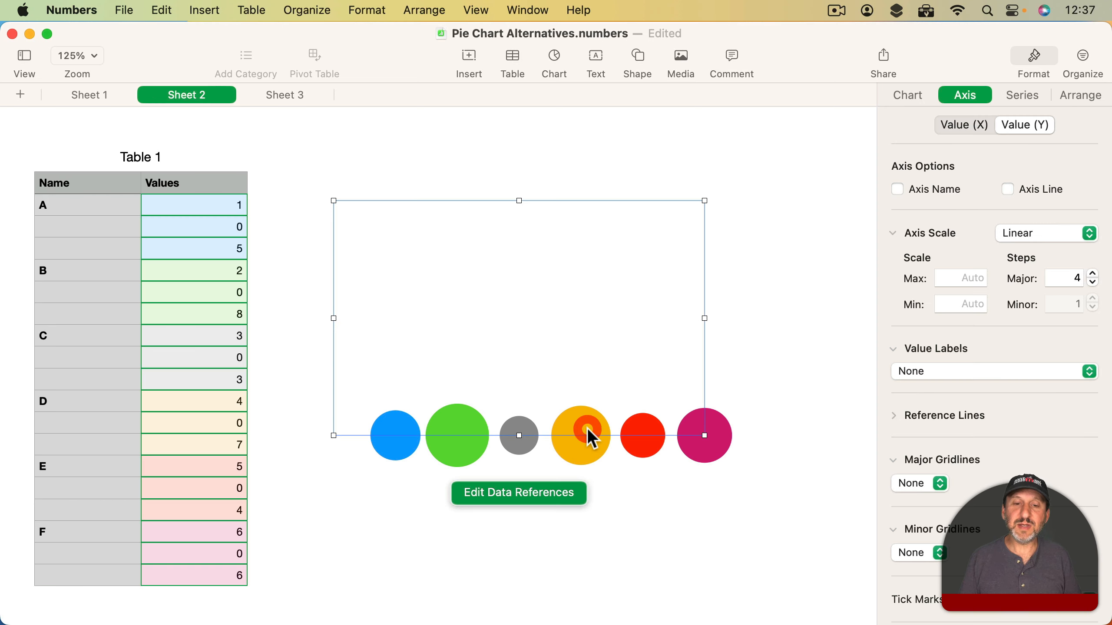
left_click(1022, 102)
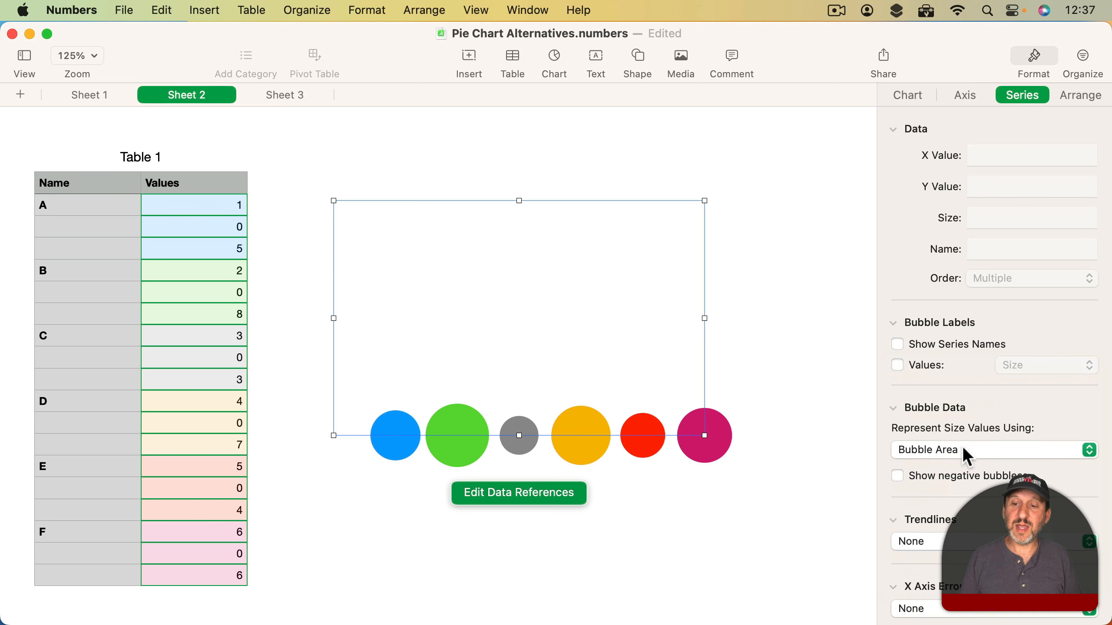
left_click(925, 365)
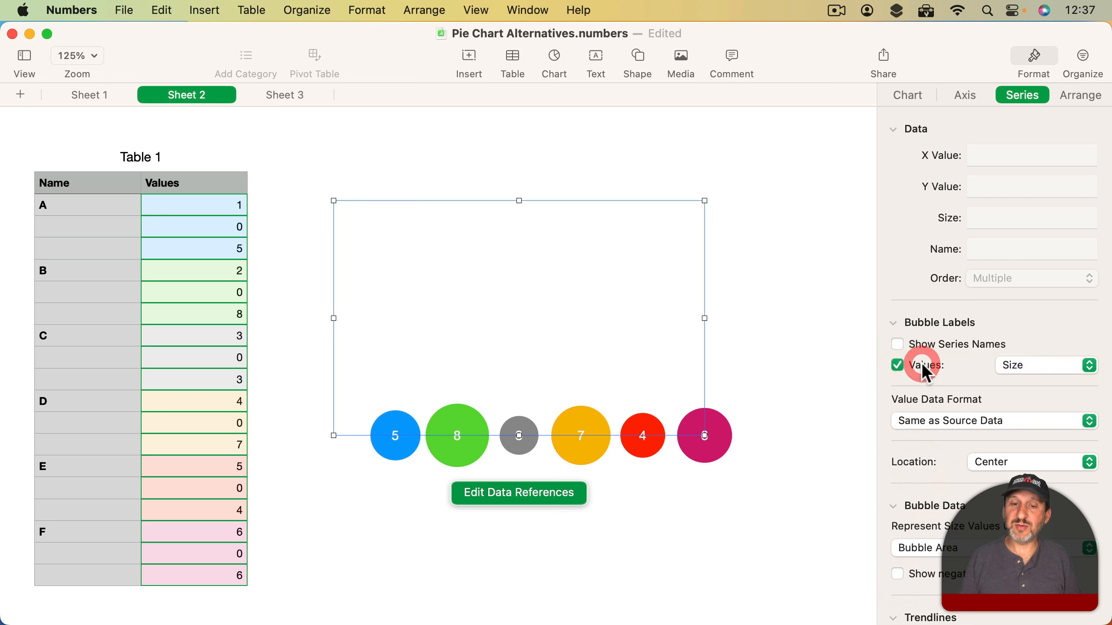
left_click(898, 343)
left_click(896, 364)
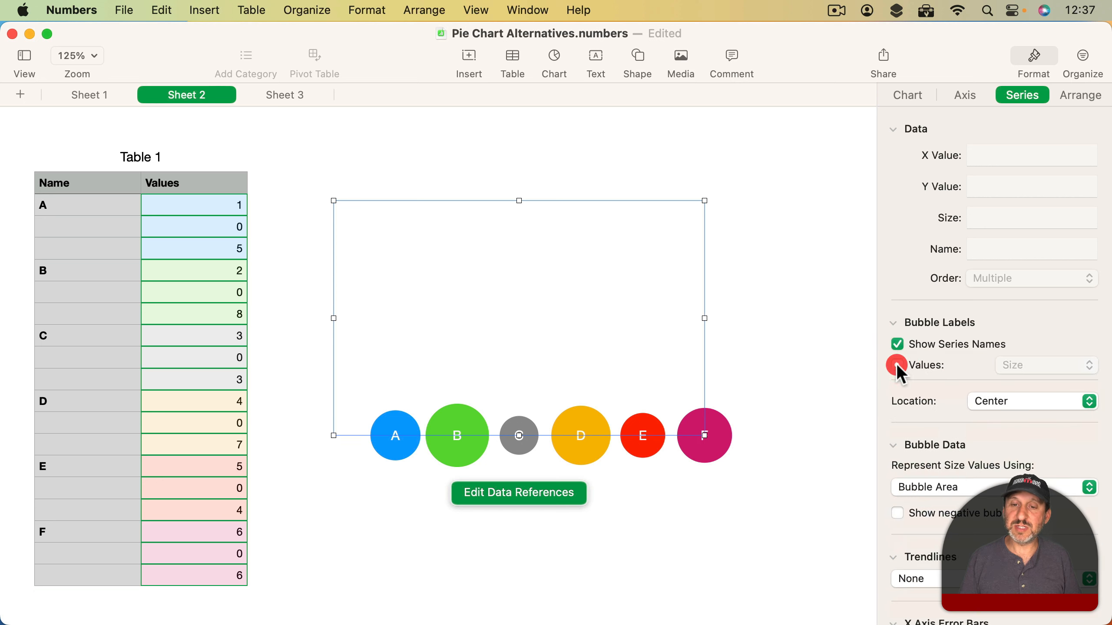
left_click(747, 503)
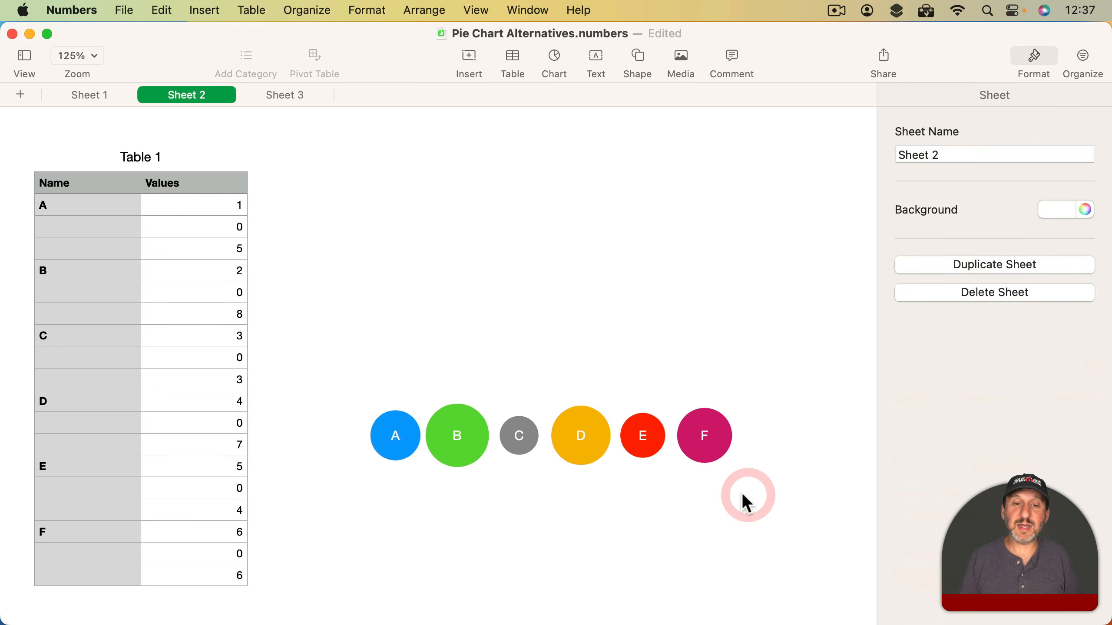
- Move the bubble chart up beside the top of the table and set C's size value to 1
left_click(555, 400)
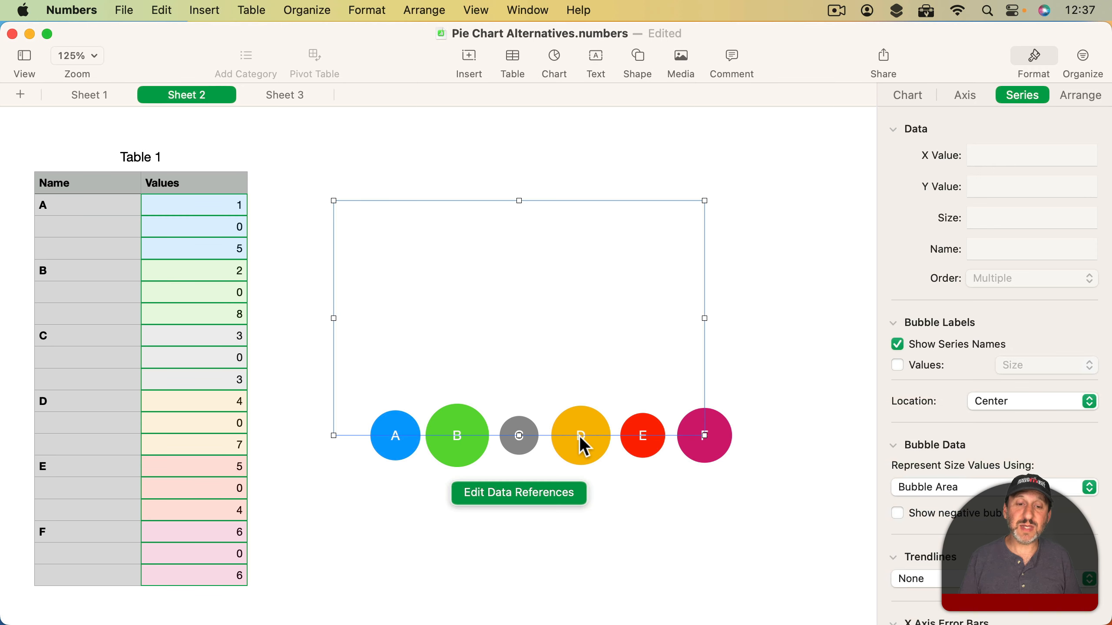
left_click_drag(582, 438, 540, 208)
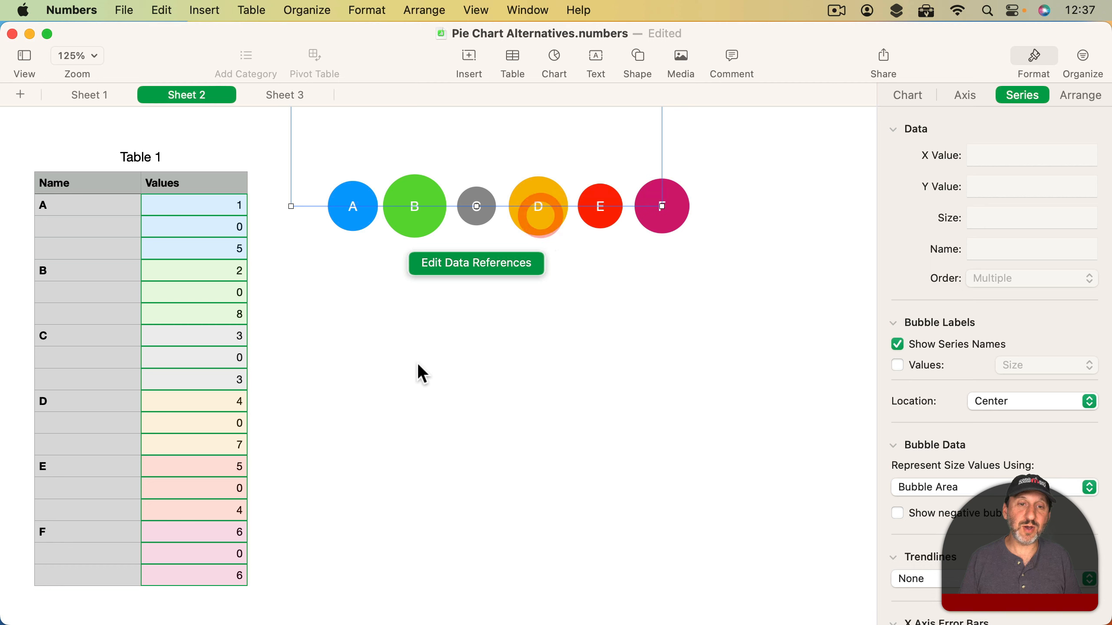
left_click(231, 317)
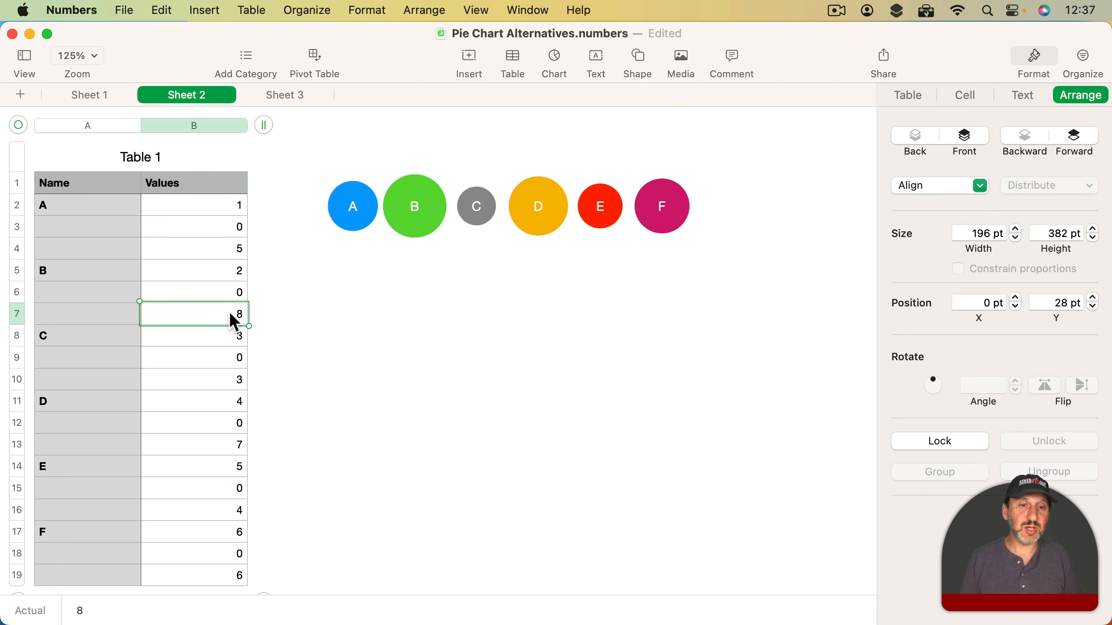
left_click(226, 381)
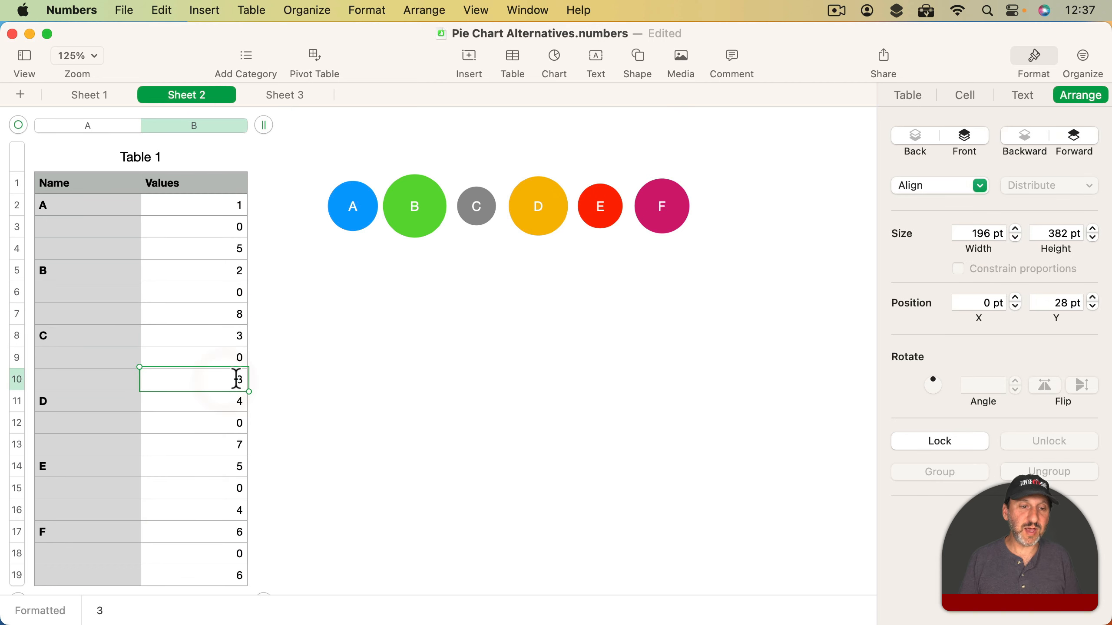
type("1")
key("Return")
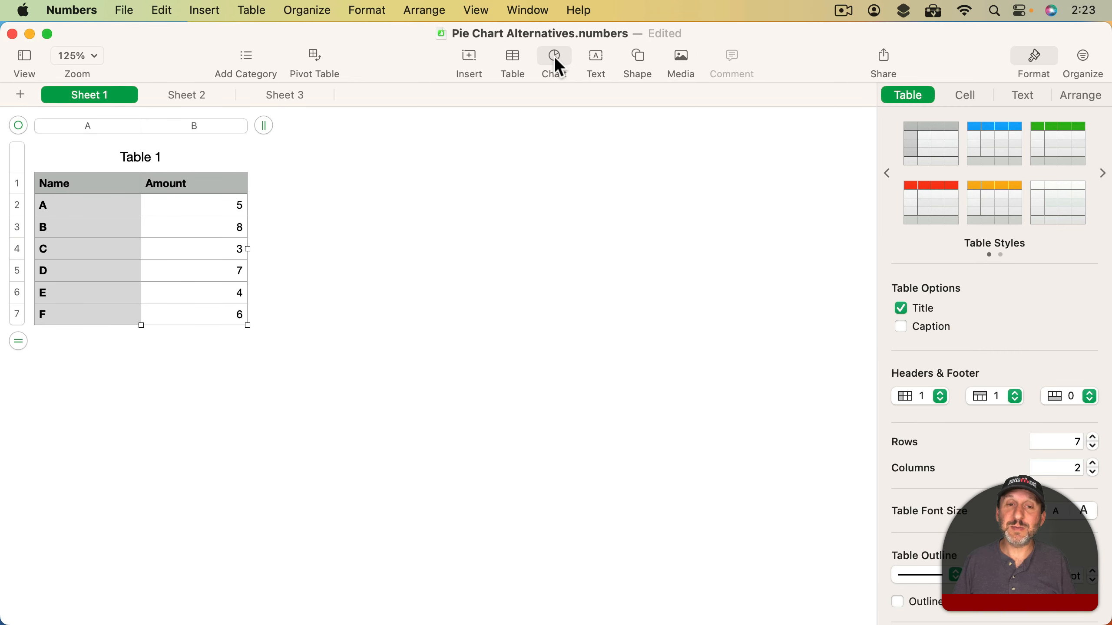
- Insert a 2D donut chart based on Table 1 on Sheet 1 and hide its legend
left_click(555, 59)
left_click(607, 337)
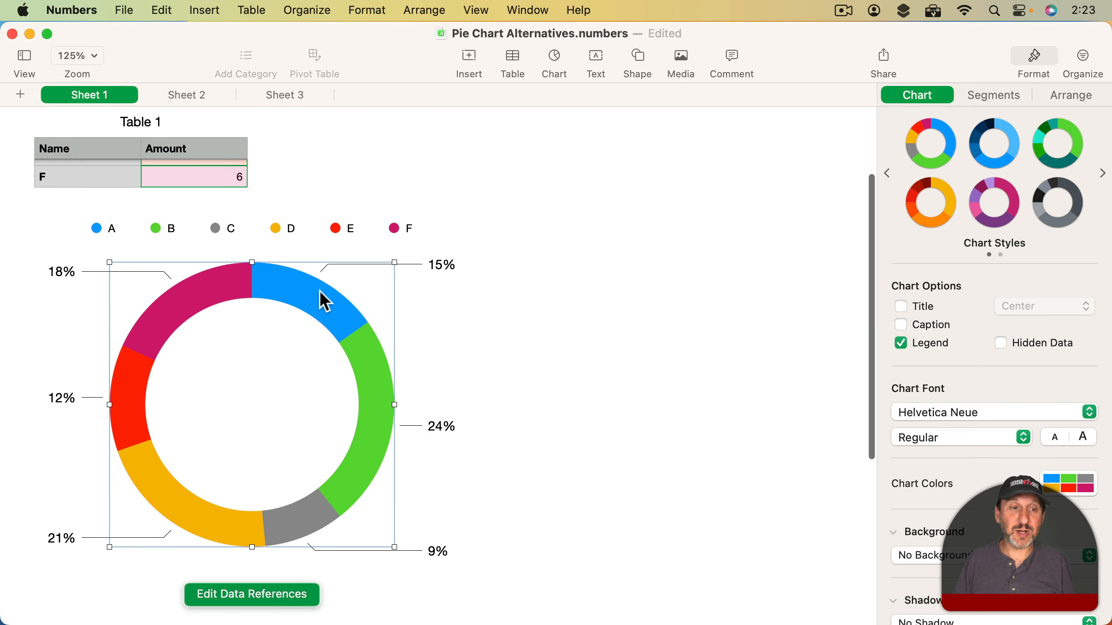
left_click(934, 346)
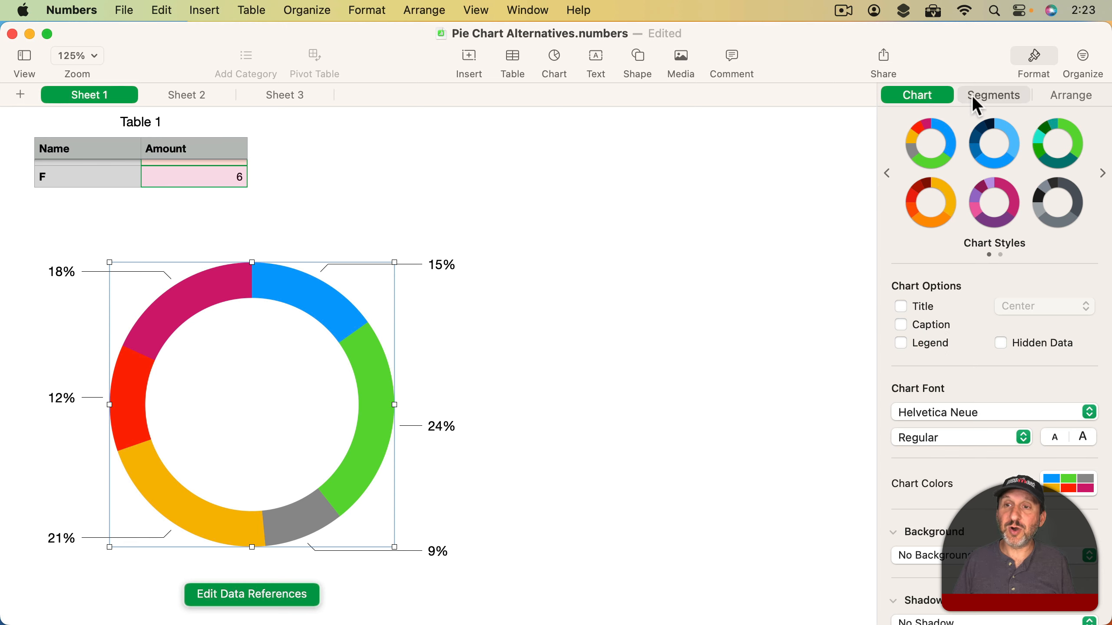